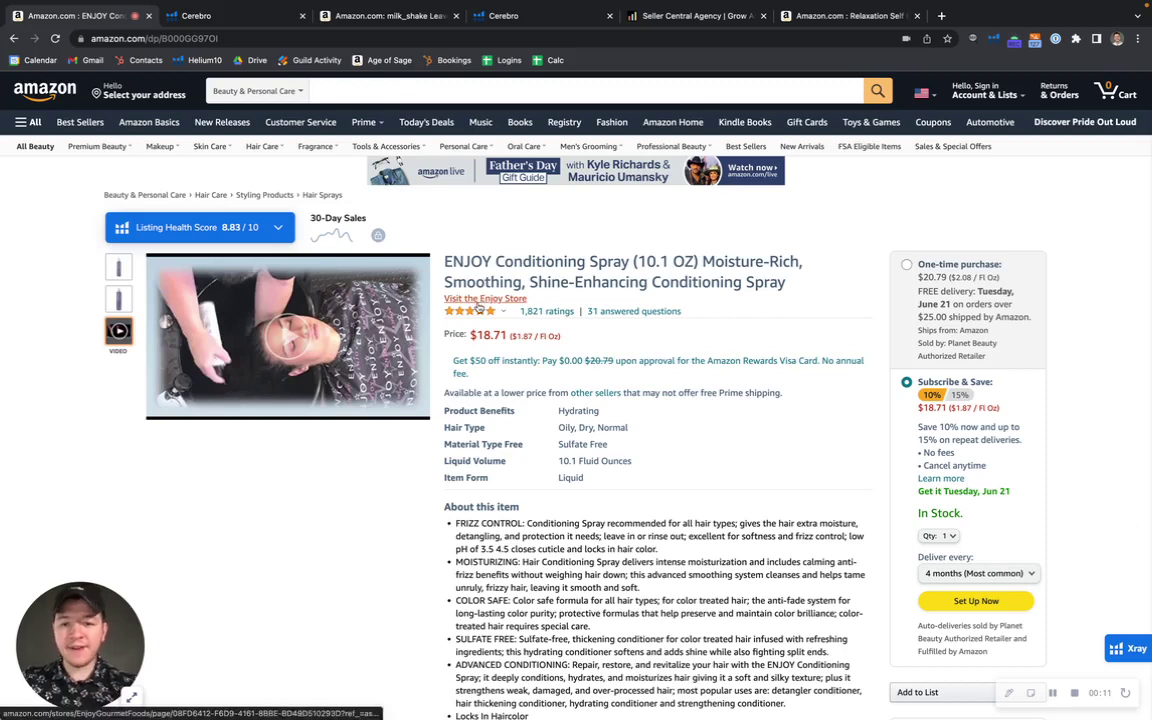
- Switch to the ENJOY Conditioning Spray's Cerebro report and scroll to its 1,193-keyword table, led by shampoo
{"action": "mouse_move", "coordinate": [470, 313]}
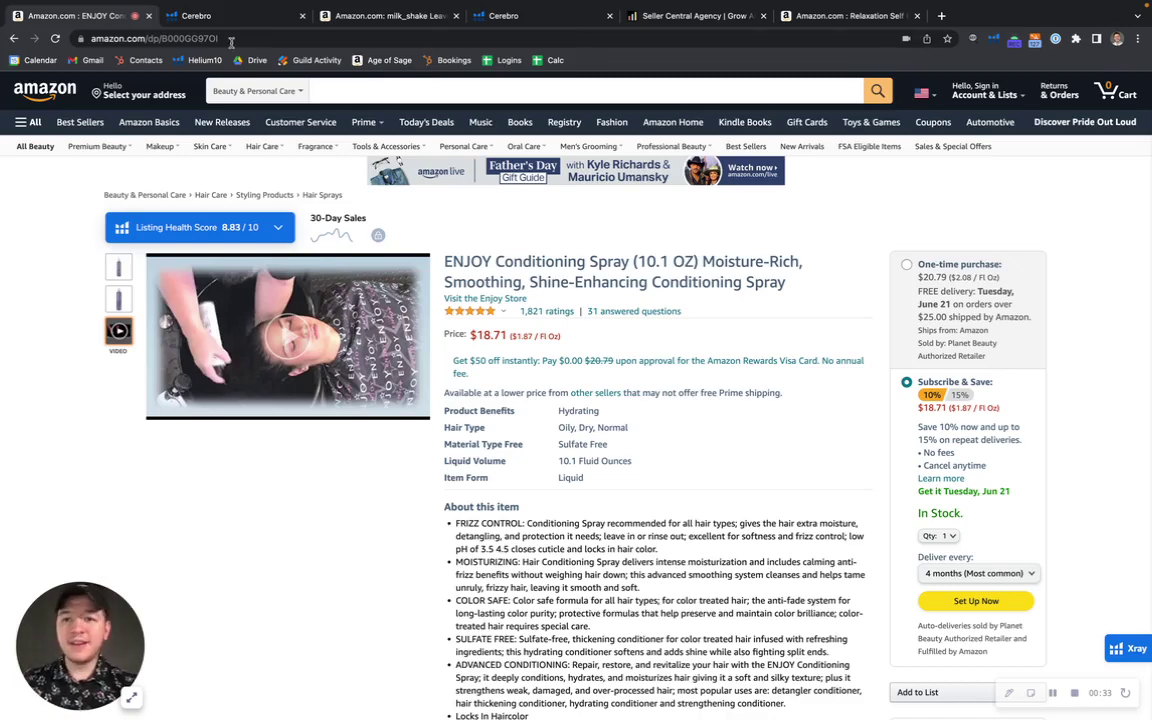
{"action": "left_click", "coordinate": [200, 16]}
{"action": "scroll", "coordinate": [755, 367], "scroll_direction": "up", "scroll_amount": 5}
{"action": "scroll", "coordinate": [757, 367], "scroll_direction": "down", "scroll_amount": 3}
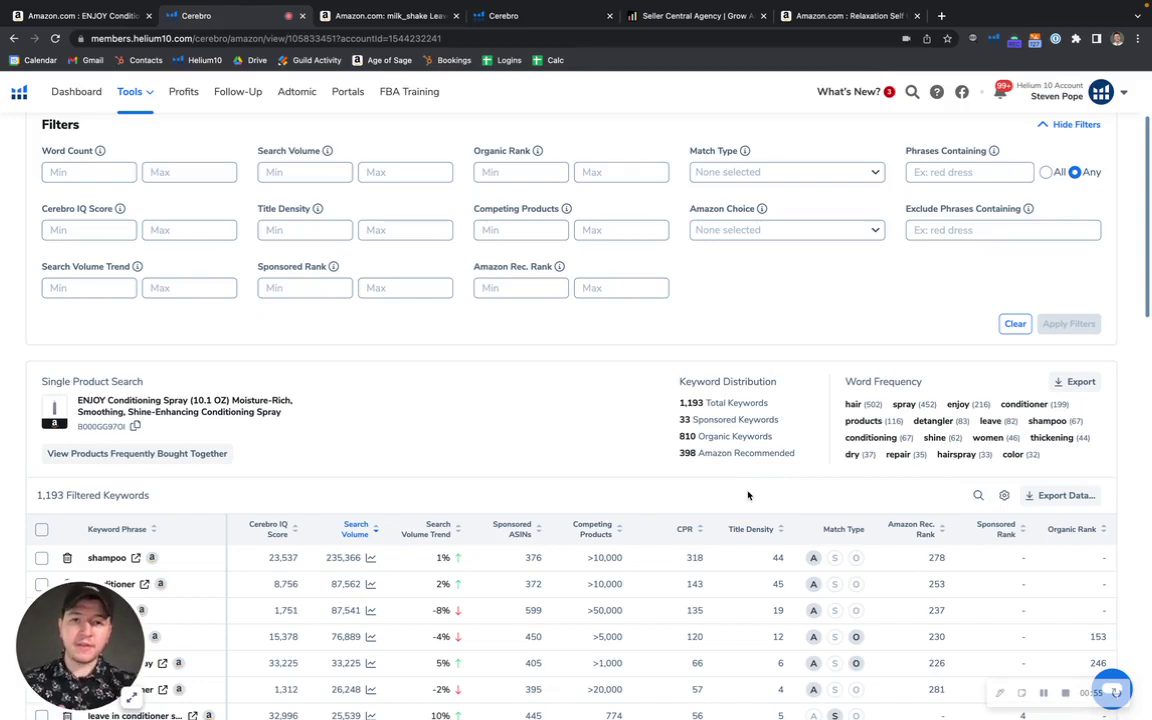
{"action": "scroll", "coordinate": [748, 495], "scroll_direction": "down", "scroll_amount": 1}
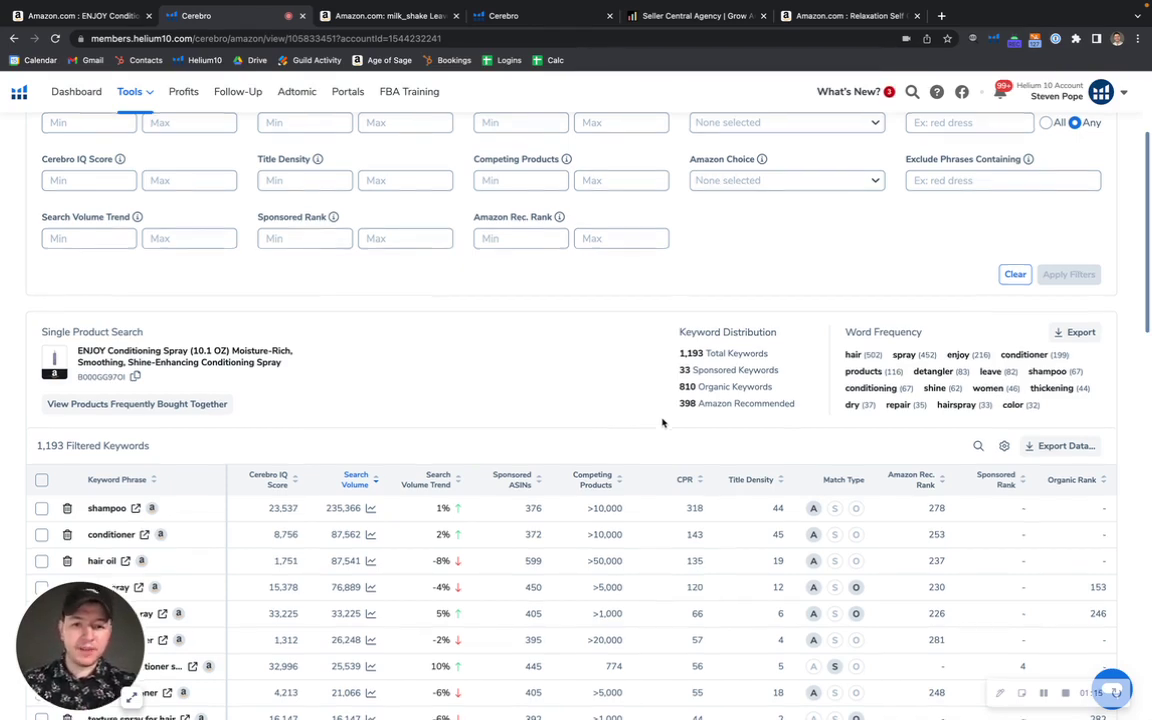
{"action": "scroll", "coordinate": [662, 421], "scroll_direction": "down", "scroll_amount": 1}
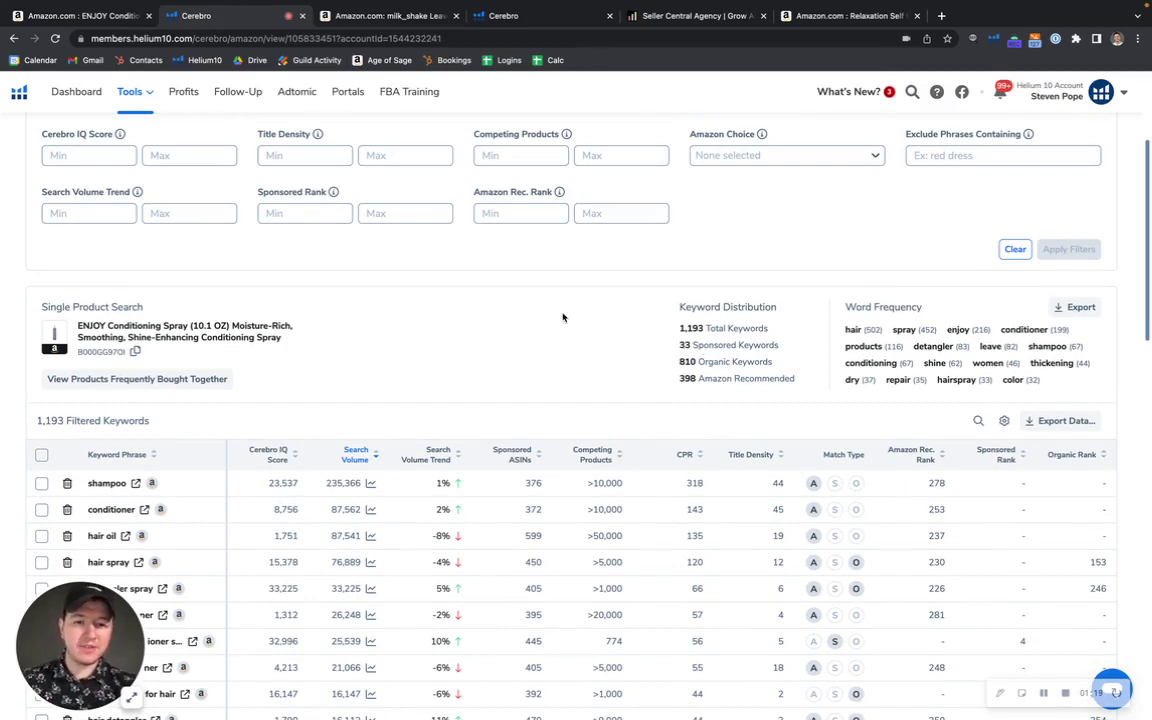
{"action": "scroll", "coordinate": [563, 316], "scroll_direction": "down", "scroll_amount": 1}
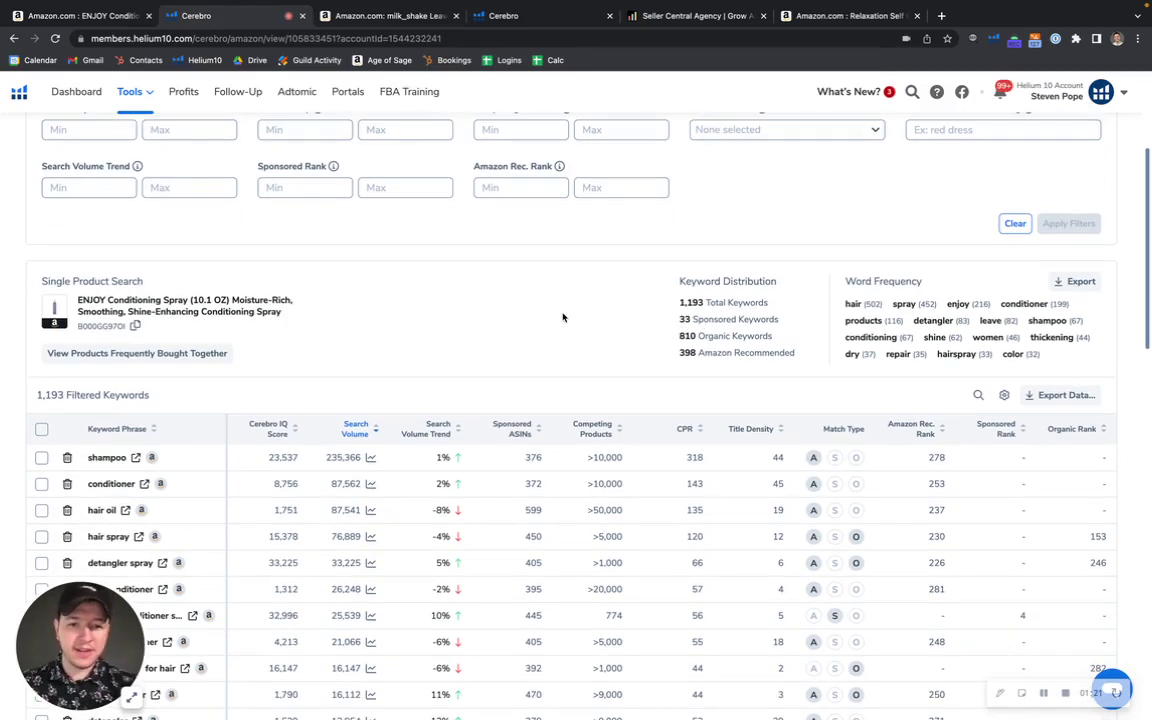
{"action": "scroll", "coordinate": [527, 345], "scroll_direction": "down", "scroll_amount": 2}
{"action": "scroll", "coordinate": [385, 272], "scroll_direction": "down", "scroll_amount": 2}
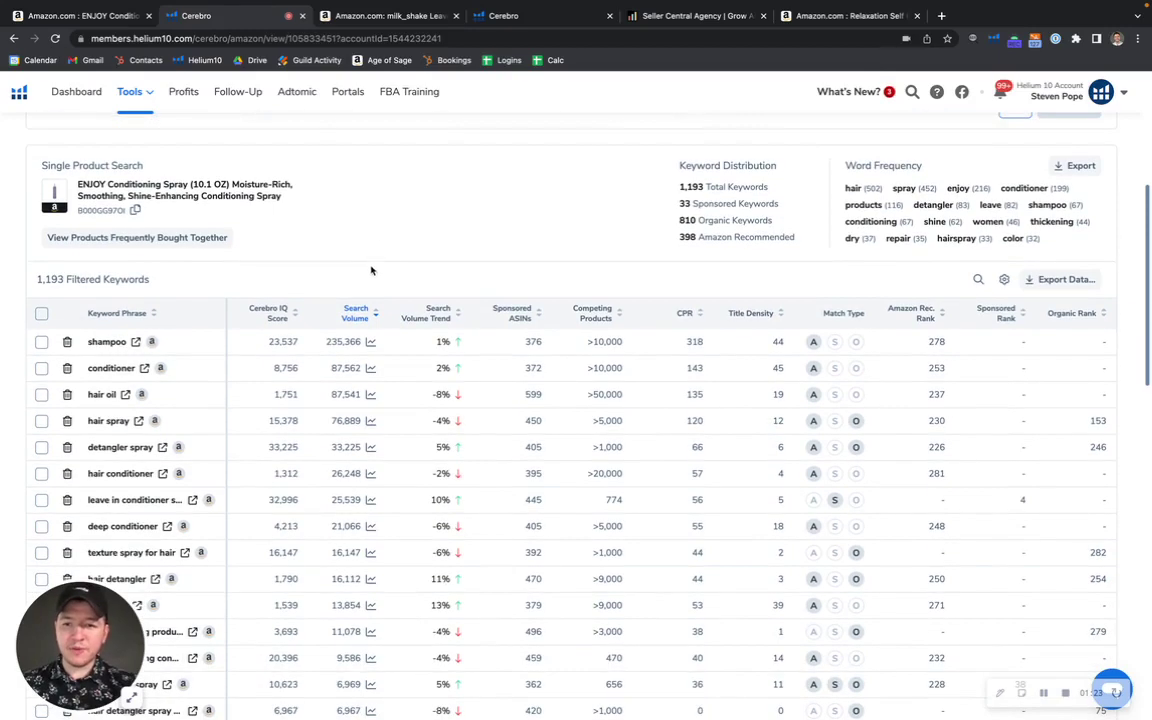
{"action": "scroll", "coordinate": [353, 311], "scroll_direction": "down", "scroll_amount": 1}
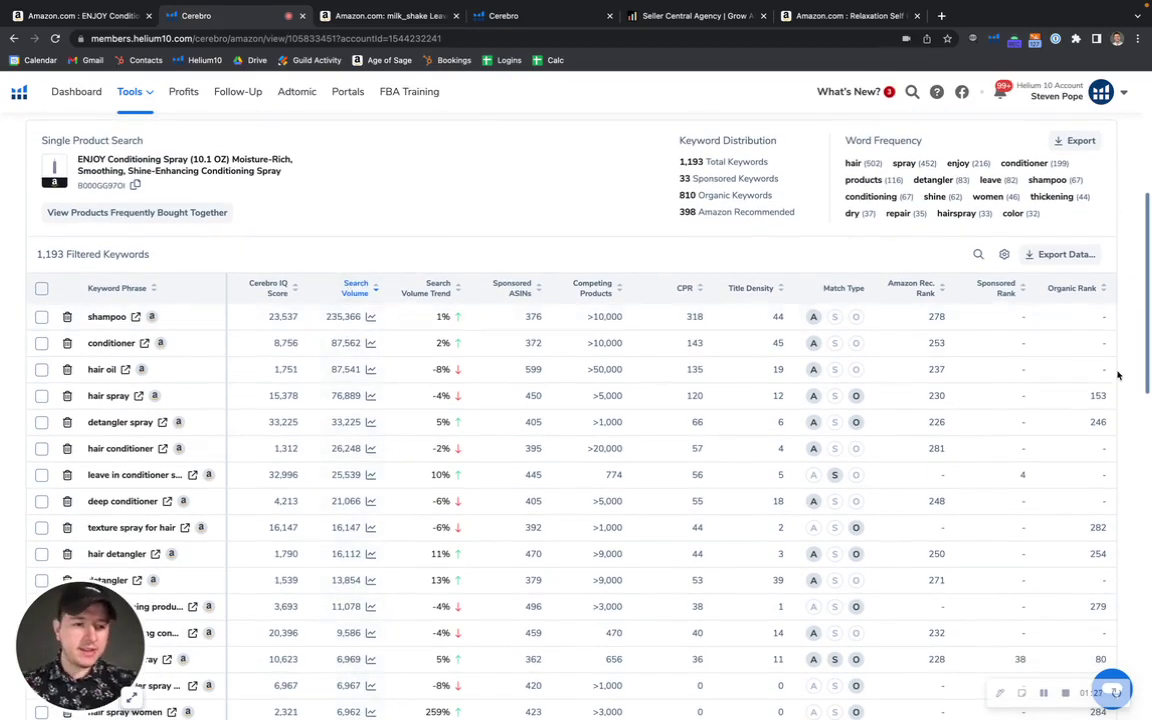
{"action": "scroll", "coordinate": [1126, 342], "scroll_direction": "down", "scroll_amount": 3}
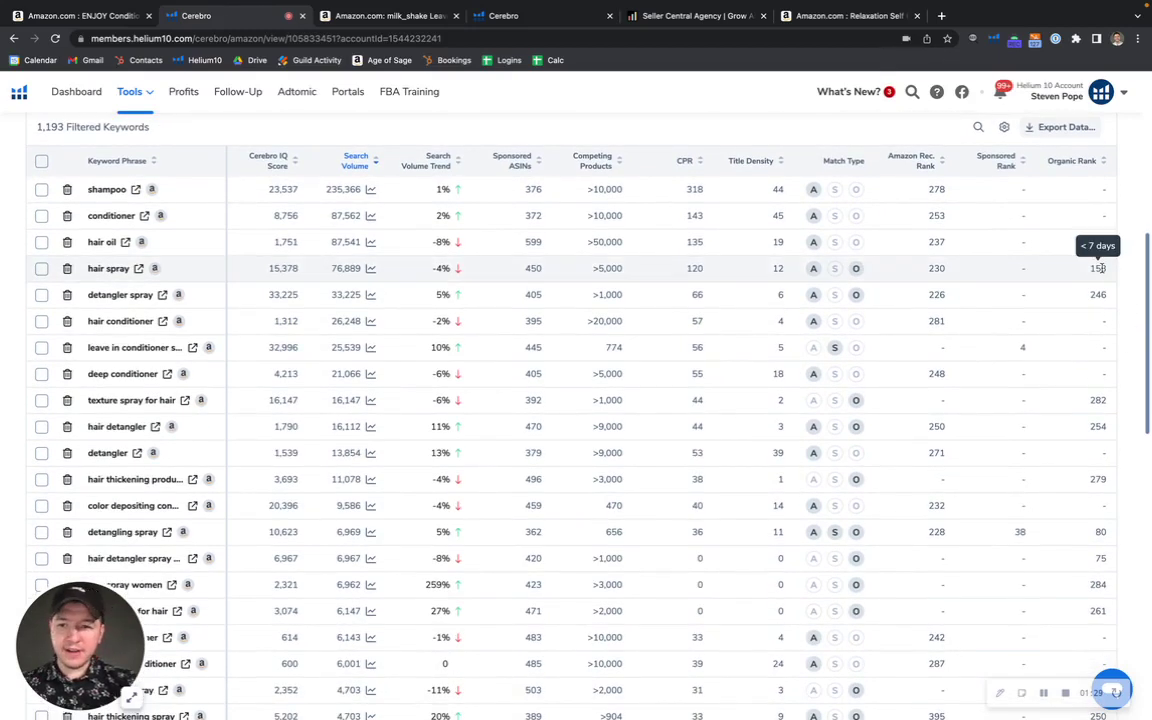
{"action": "mouse_move", "coordinate": [1098, 265]}
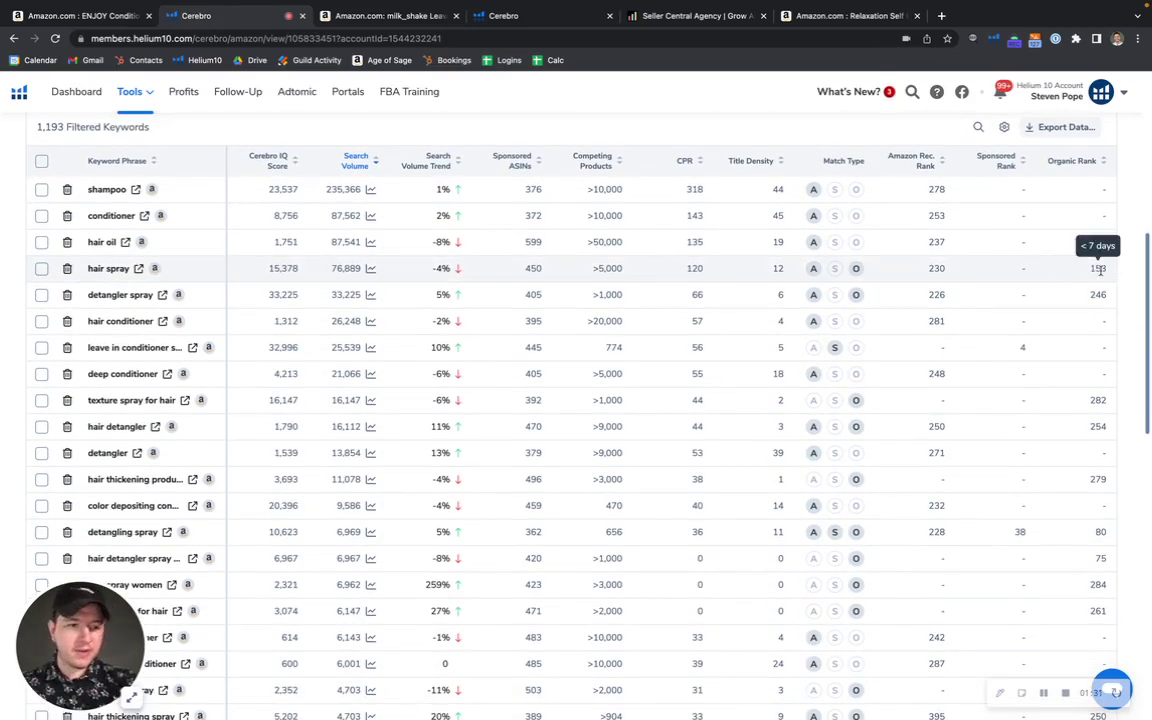
{"action": "mouse_move", "coordinate": [1098, 298]}
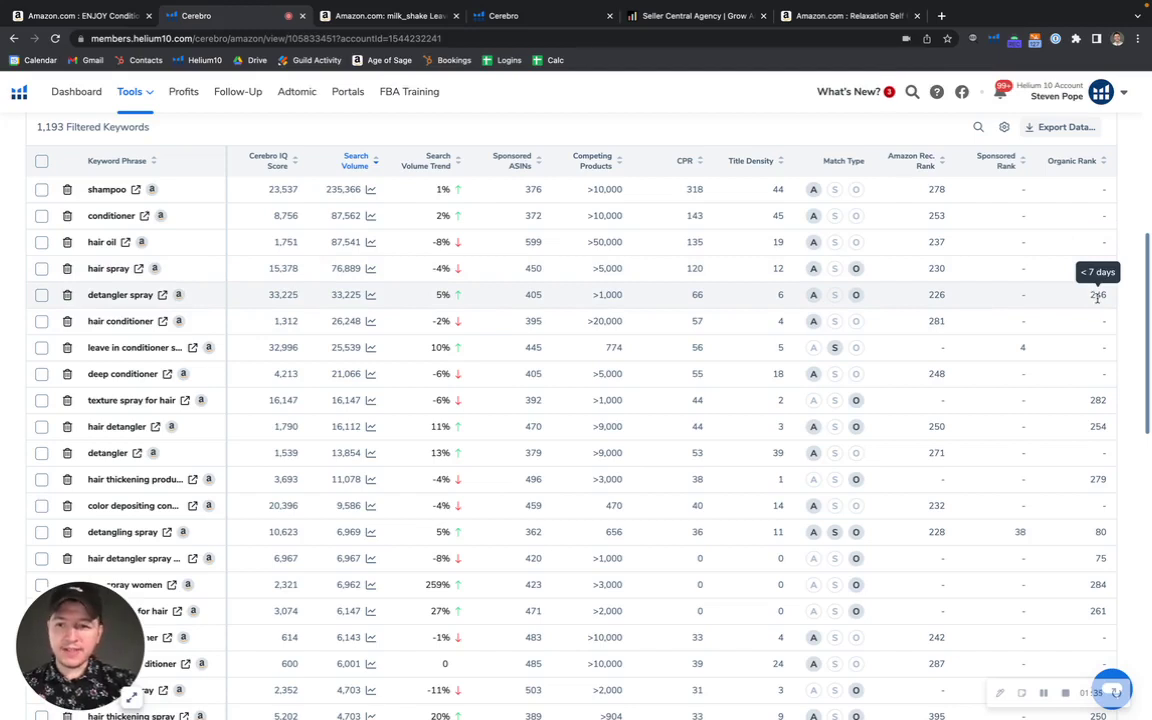
{"action": "double_click", "coordinate": [1100, 294]}
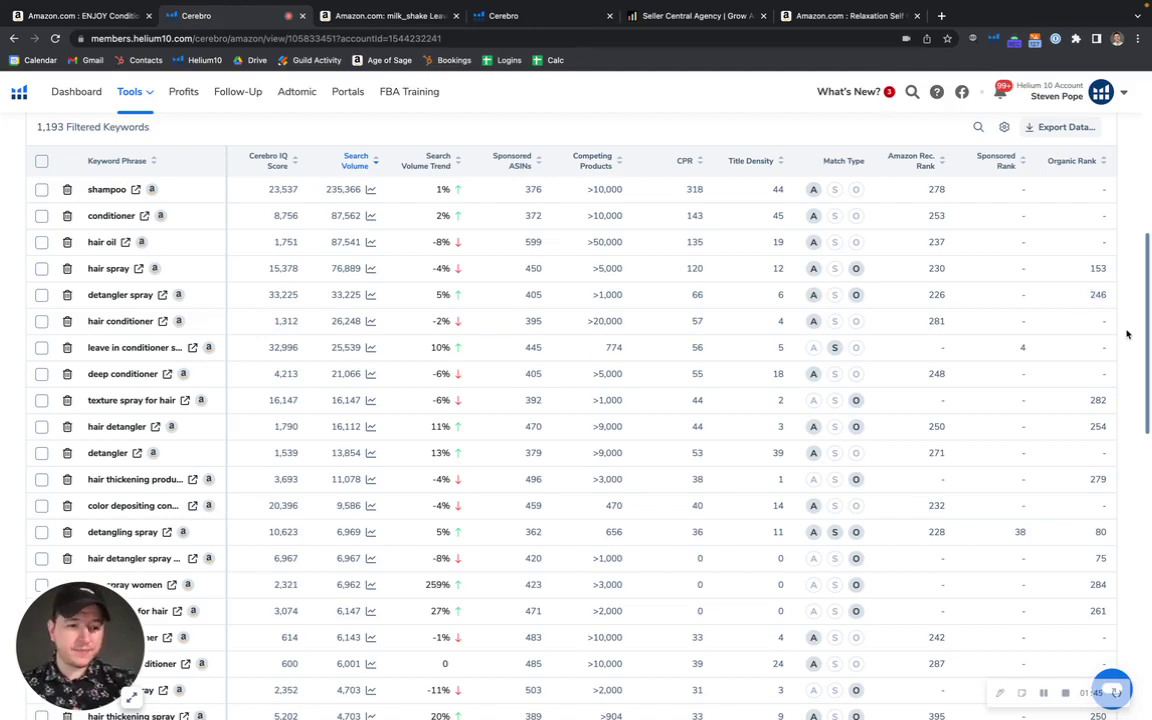
{"action": "left_click", "coordinate": [1116, 332]}
{"action": "scroll", "coordinate": [1116, 332], "scroll_direction": "down", "scroll_amount": 1}
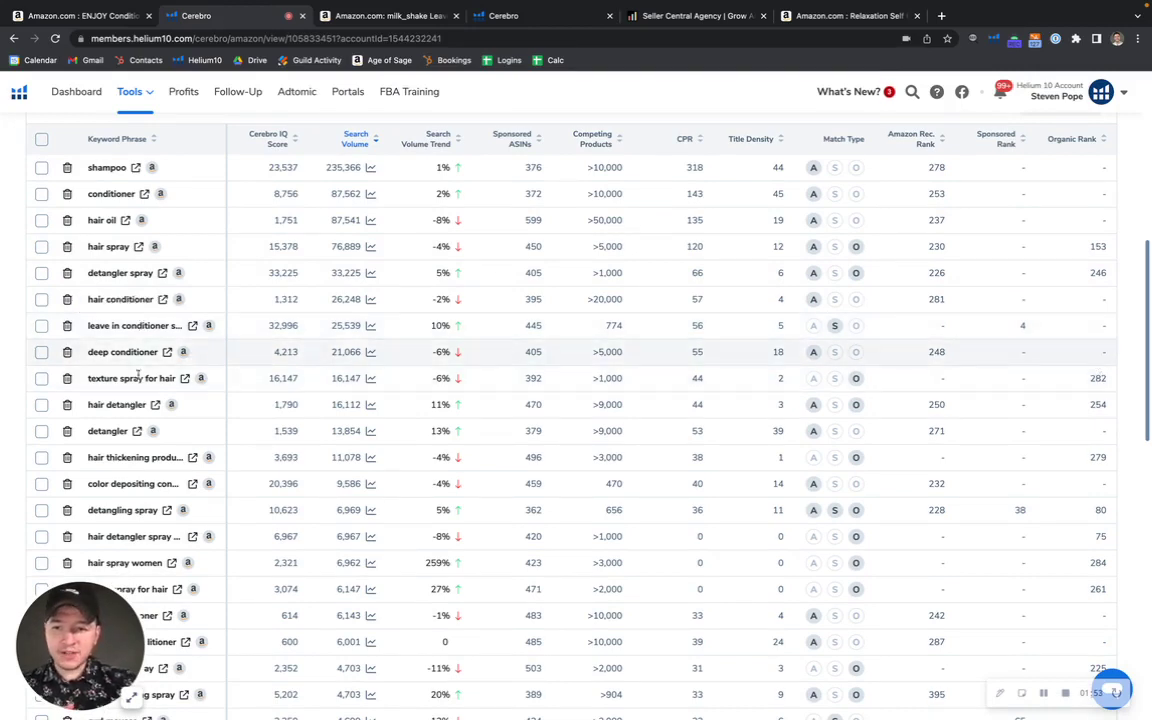
{"action": "scroll", "coordinate": [1145, 355], "scroll_direction": "down", "scroll_amount": 3}
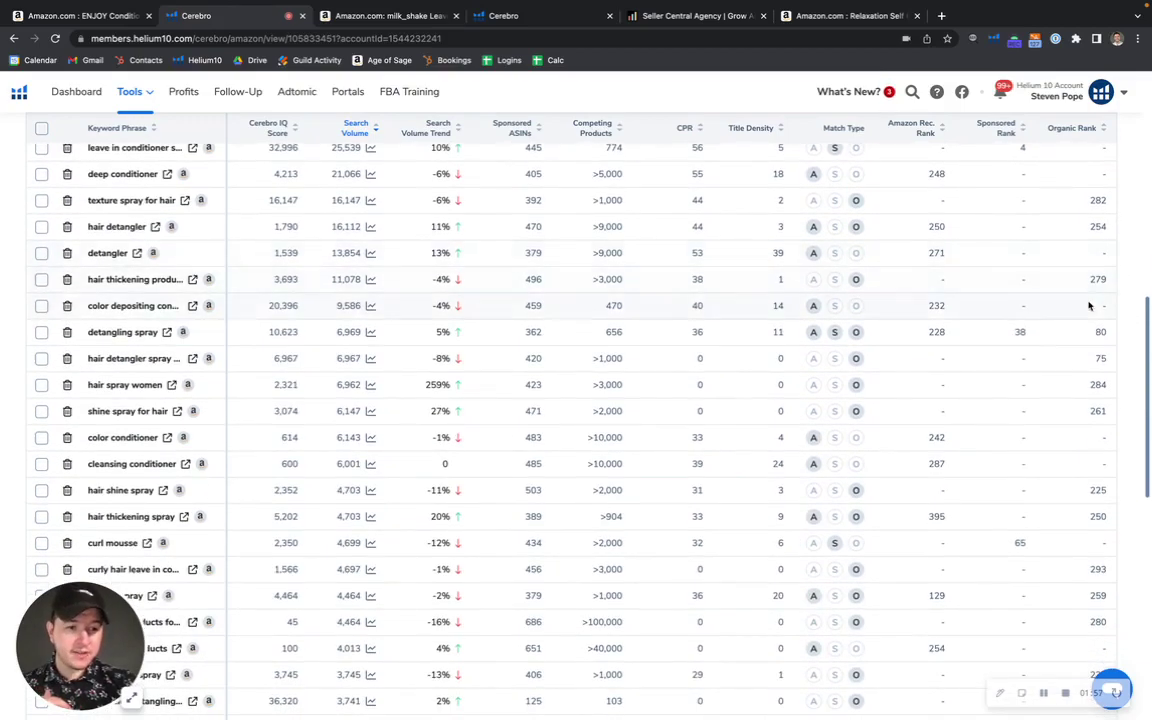
{"action": "scroll", "coordinate": [1088, 303], "scroll_direction": "down", "scroll_amount": 1}
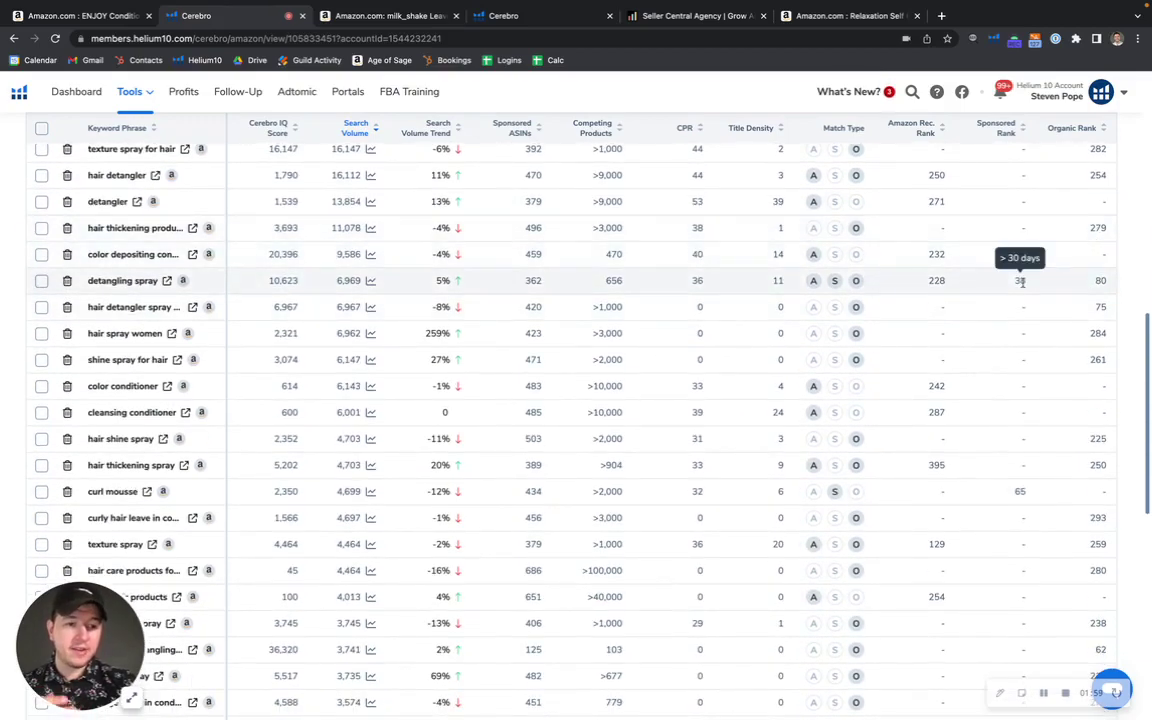
{"action": "scroll", "coordinate": [1016, 404], "scroll_direction": "down", "scroll_amount": 1}
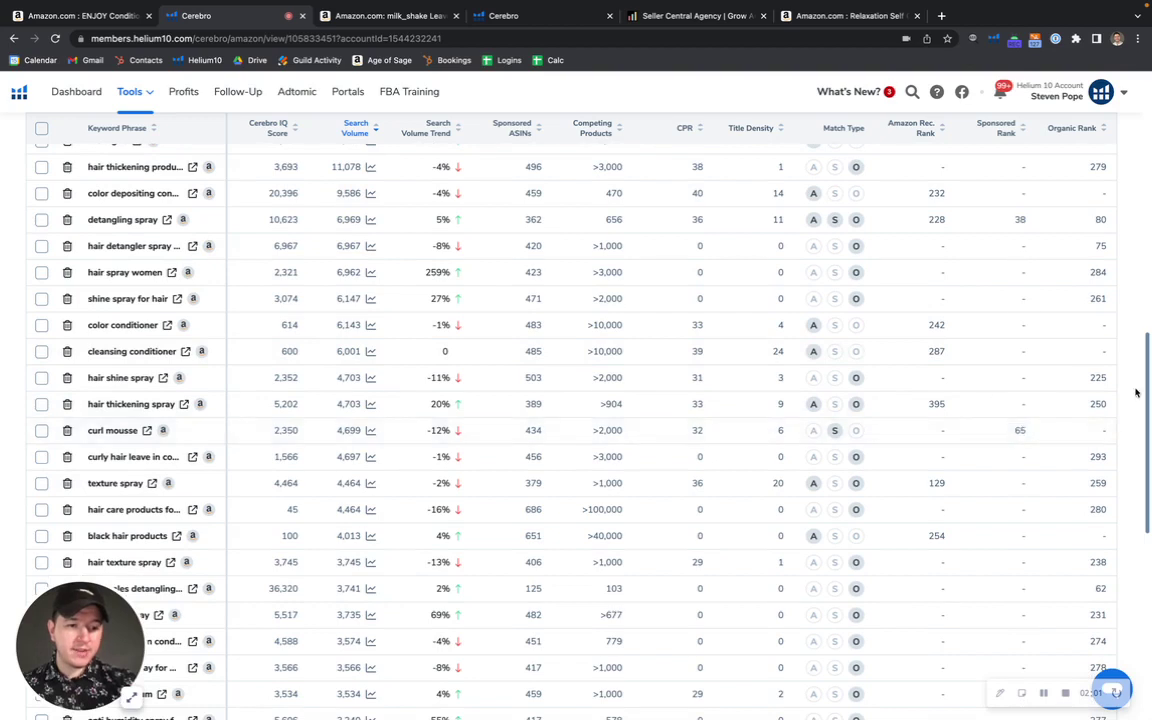
{"action": "scroll", "coordinate": [1131, 396], "scroll_direction": "down", "scroll_amount": 1}
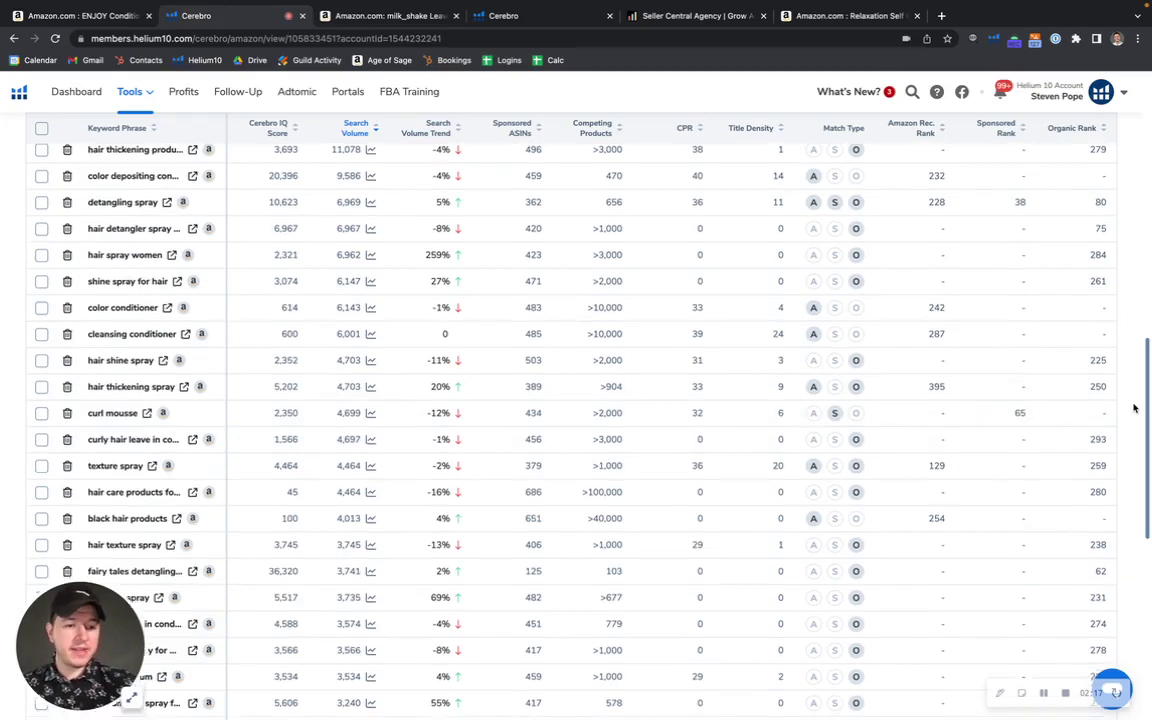
{"action": "scroll", "coordinate": [1135, 406], "scroll_direction": "down", "scroll_amount": 2}
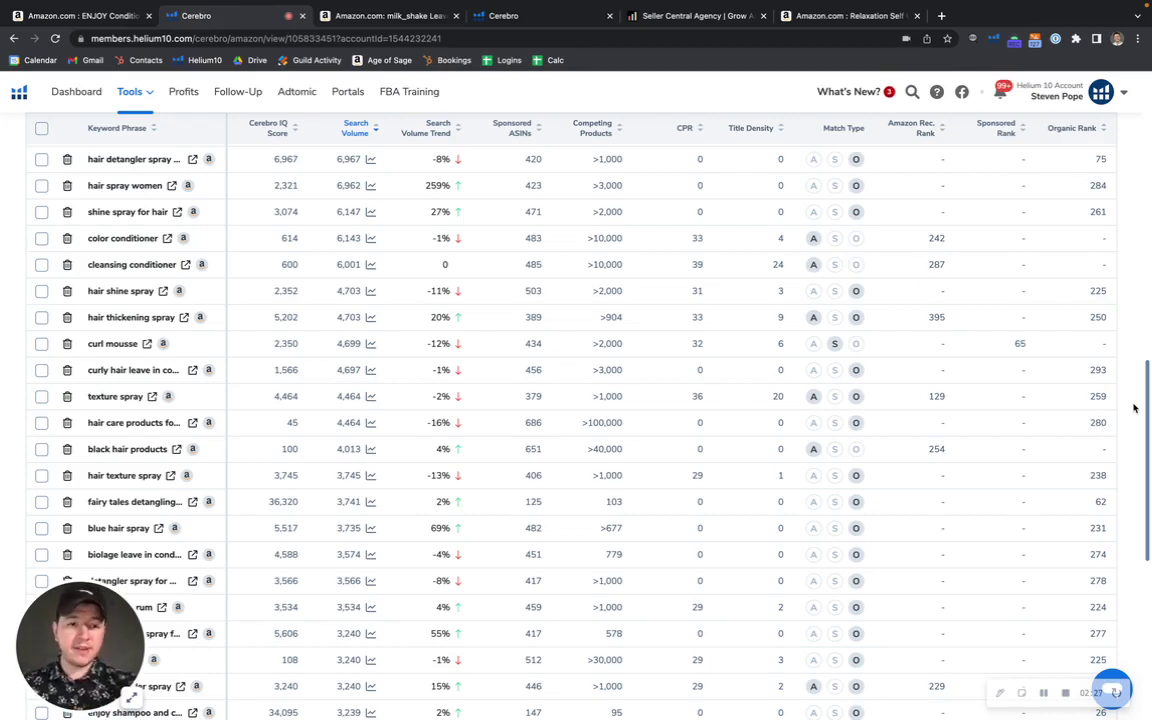
{"action": "scroll", "coordinate": [1131, 347], "scroll_direction": "up", "scroll_amount": 2}
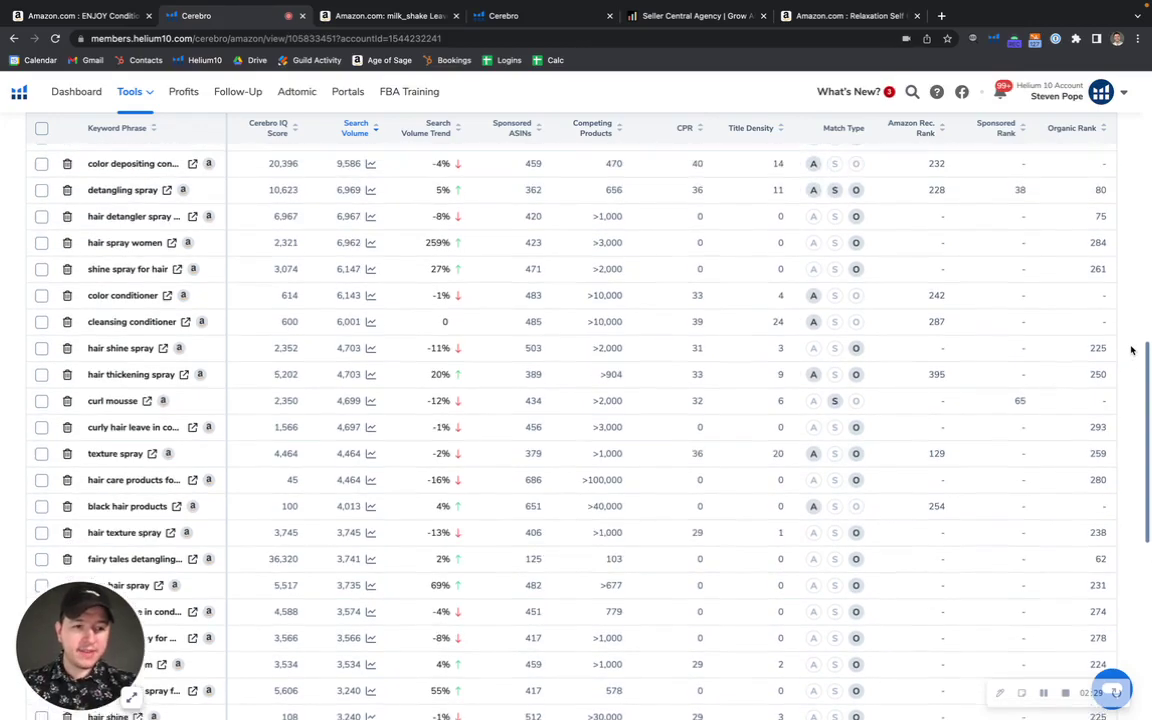
- Show the top of the milk_shake Leave-In Conditioner Spray Detangler Amazon listing
{"action": "left_click", "coordinate": [391, 15]}
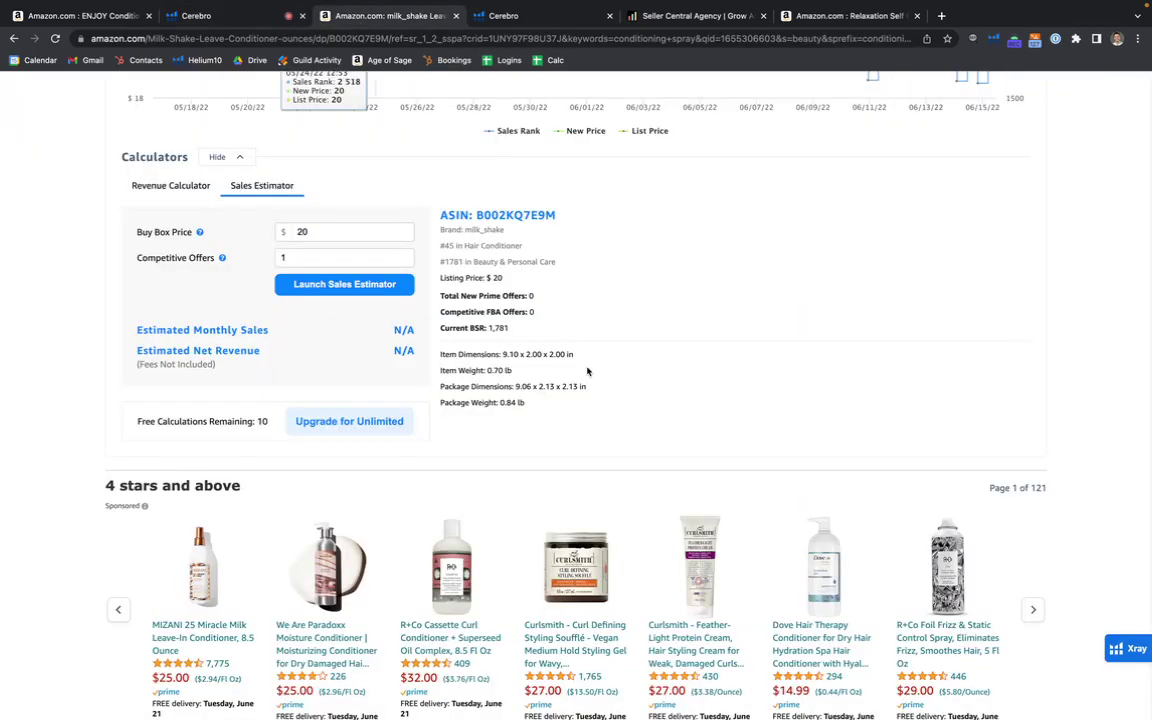
{"action": "scroll", "coordinate": [586, 368], "scroll_direction": "up", "scroll_amount": 10}
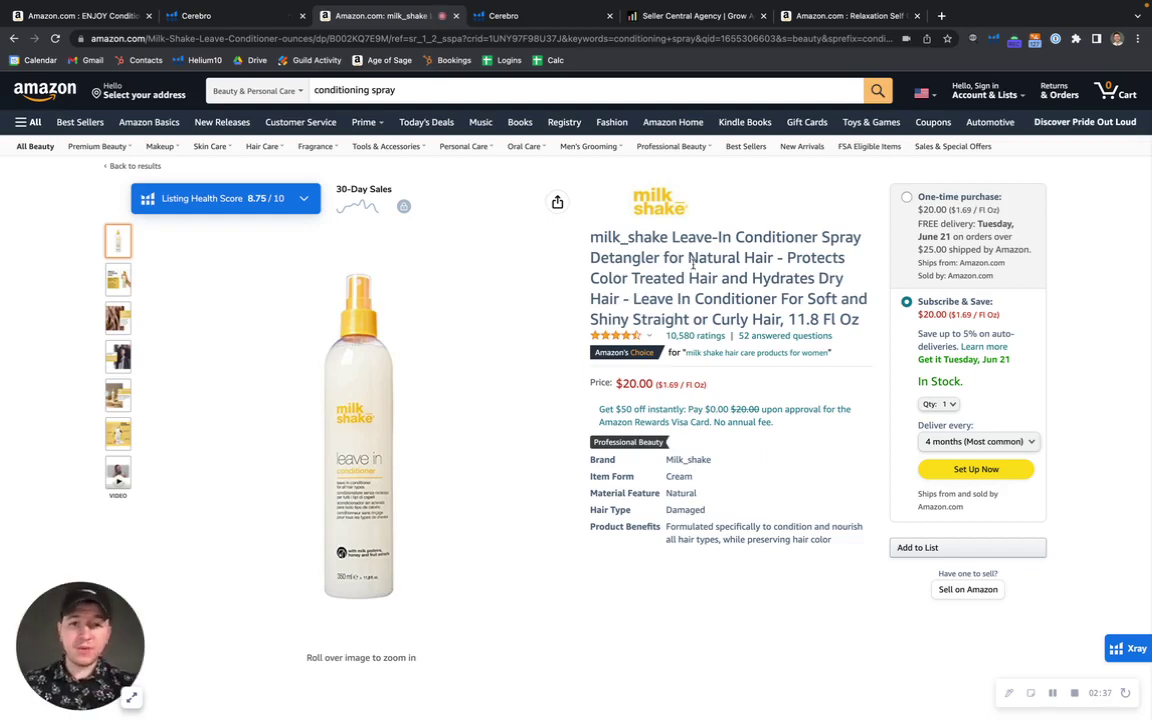
- Scroll through the milk_shake competitor's Cerebro keyword table down to the pagination
{"action": "mouse_move", "coordinate": [625, 147]}
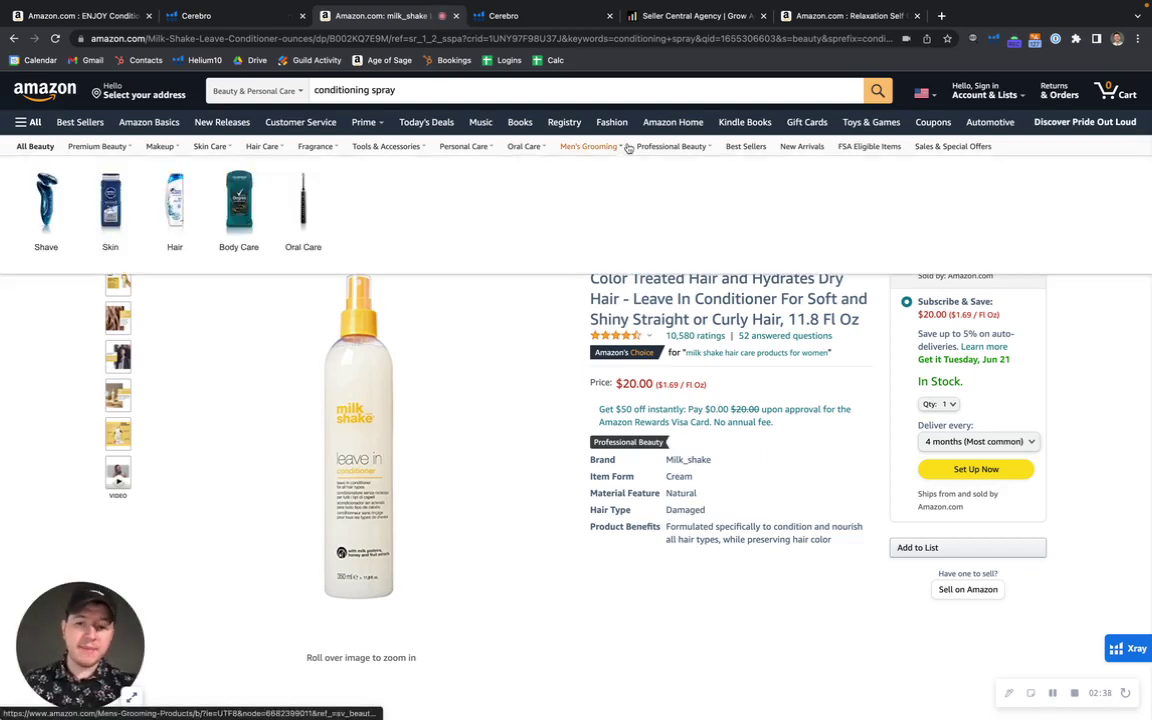
{"action": "left_click", "coordinate": [503, 15]}
{"action": "scroll", "coordinate": [797, 582], "scroll_direction": "down", "scroll_amount": 1}
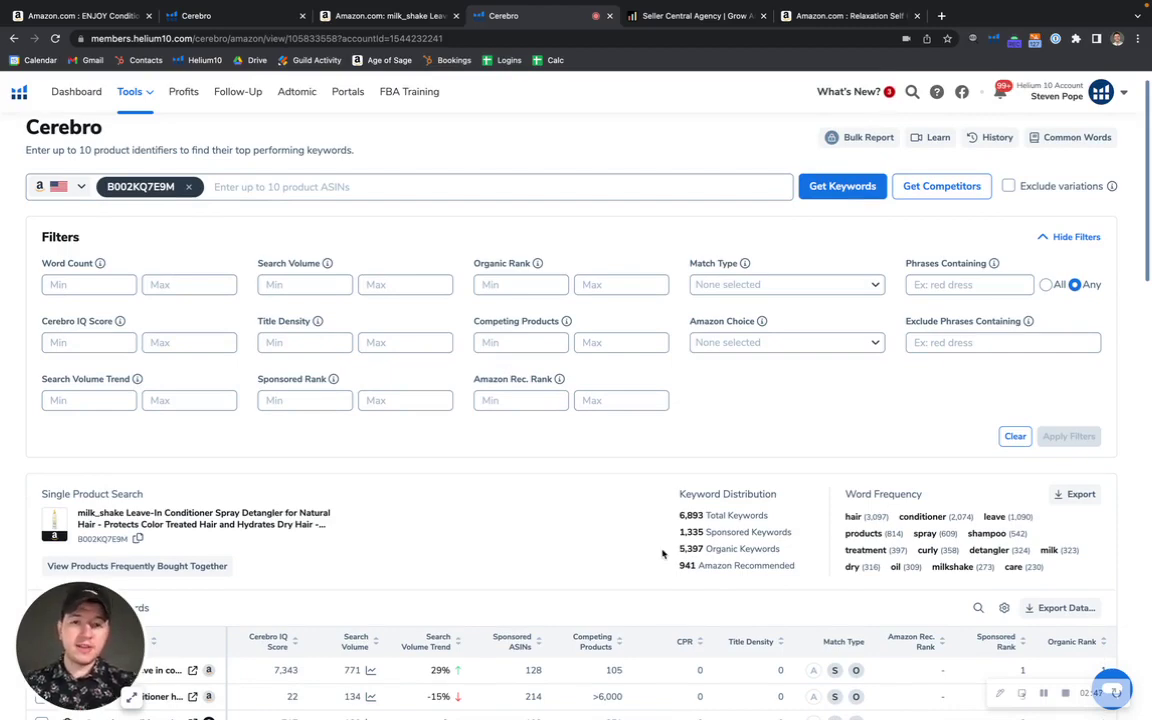
{"action": "scroll", "coordinate": [1108, 566], "scroll_direction": "down", "scroll_amount": 3}
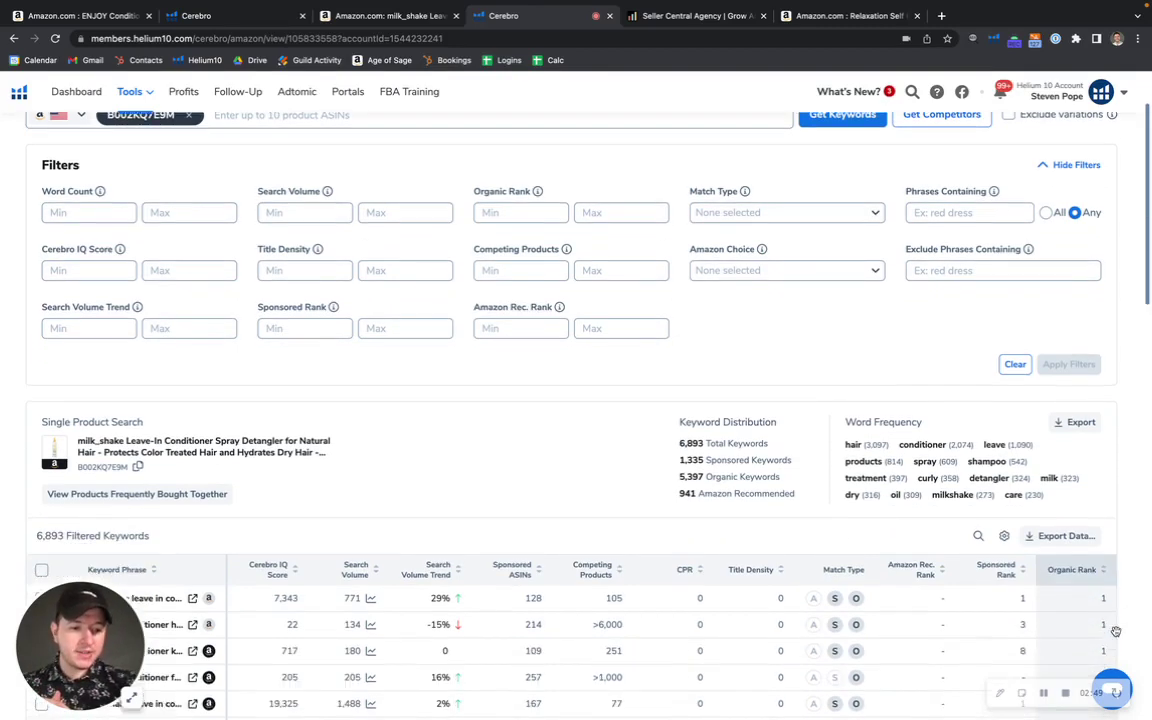
{"action": "scroll", "coordinate": [1110, 566], "scroll_direction": "down", "scroll_amount": 1}
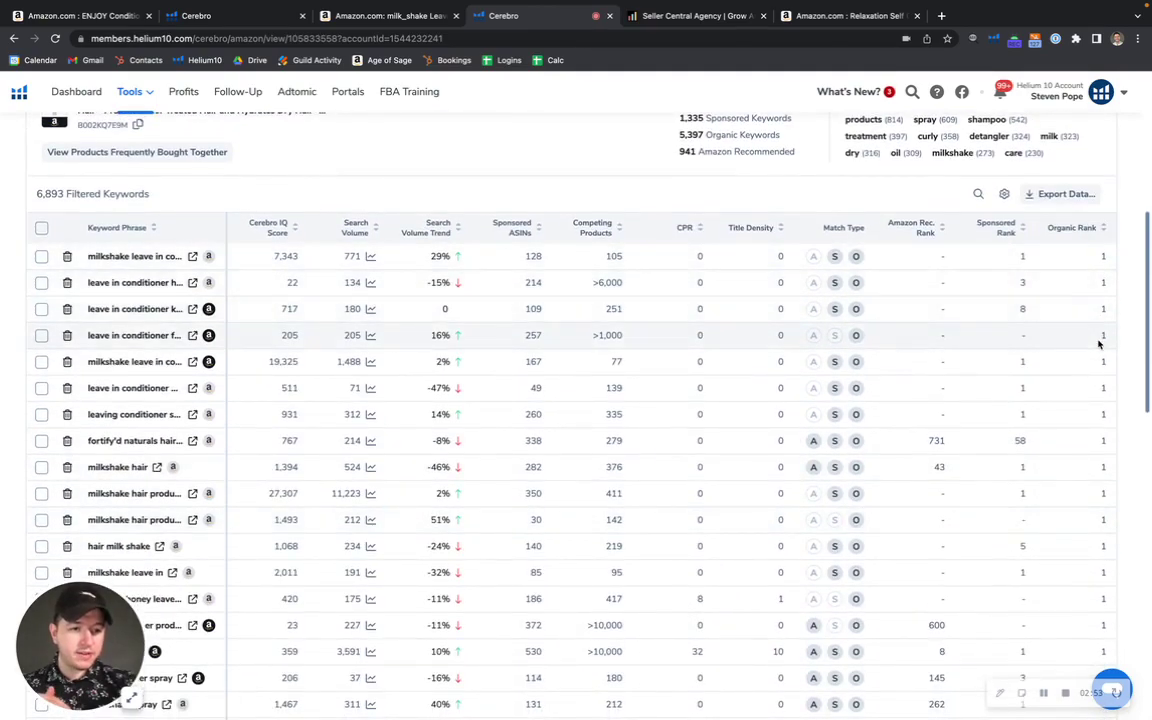
{"action": "scroll", "coordinate": [1100, 345], "scroll_direction": "down", "scroll_amount": 2}
{"action": "scroll", "coordinate": [1098, 363], "scroll_direction": "down", "scroll_amount": 3}
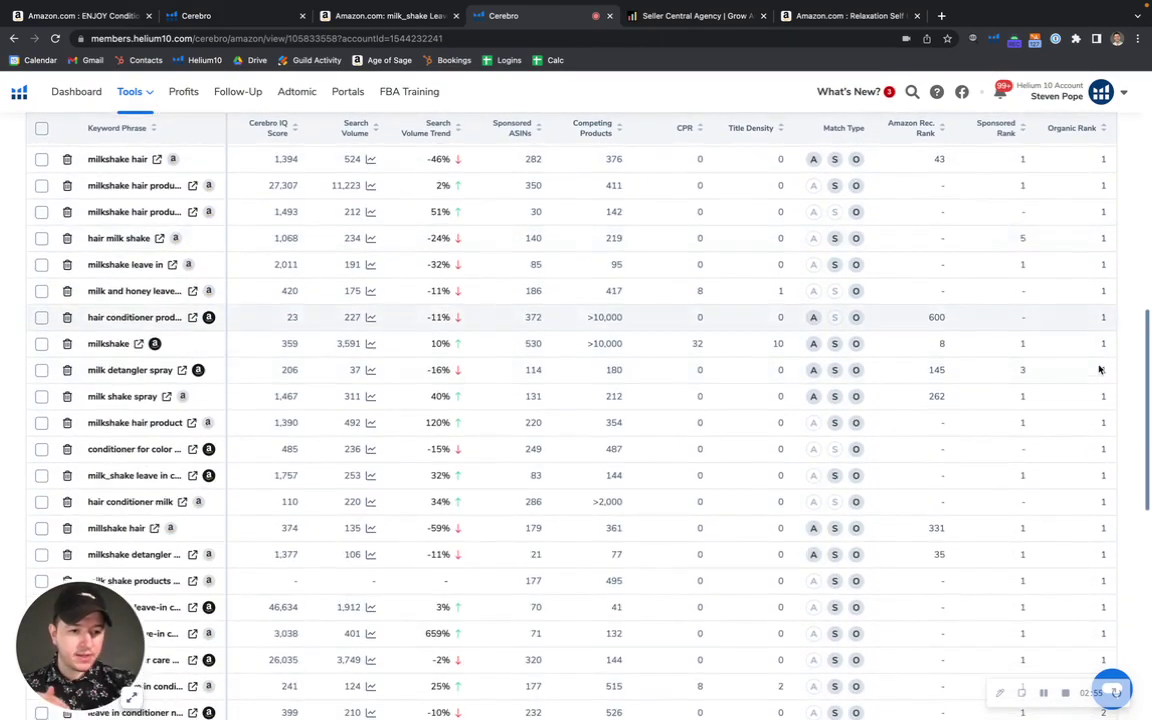
{"action": "scroll", "coordinate": [1099, 417], "scroll_direction": "down", "scroll_amount": 3}
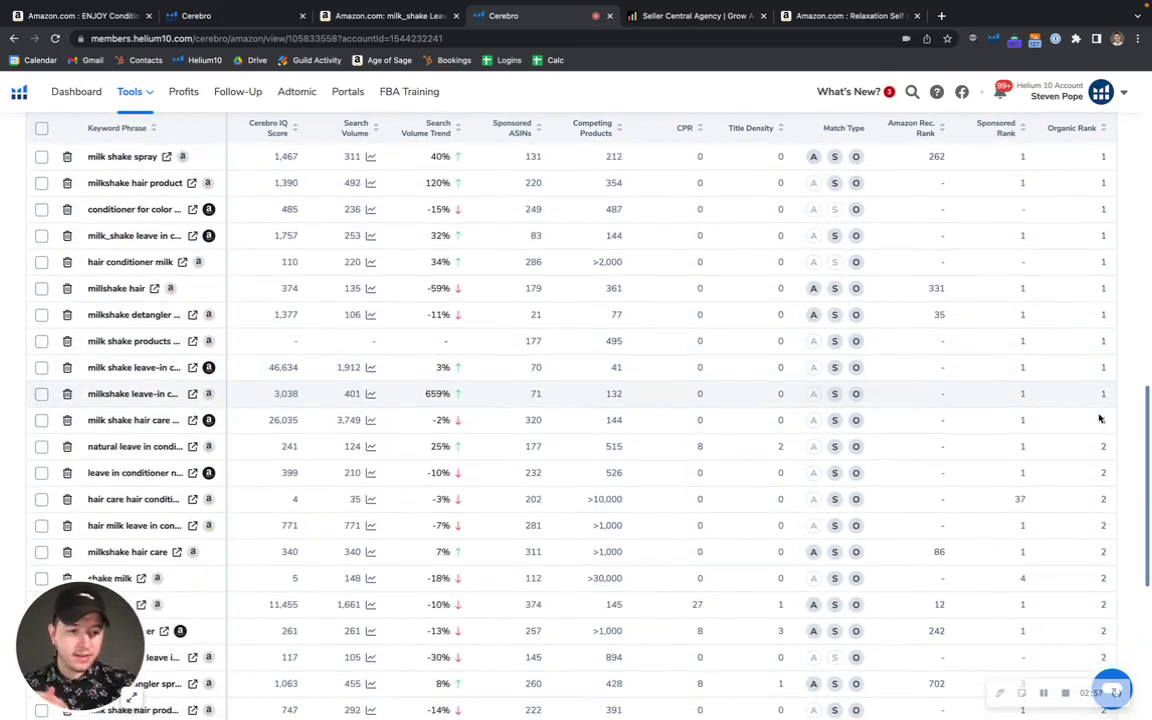
{"action": "scroll", "coordinate": [1099, 390], "scroll_direction": "down", "scroll_amount": 2}
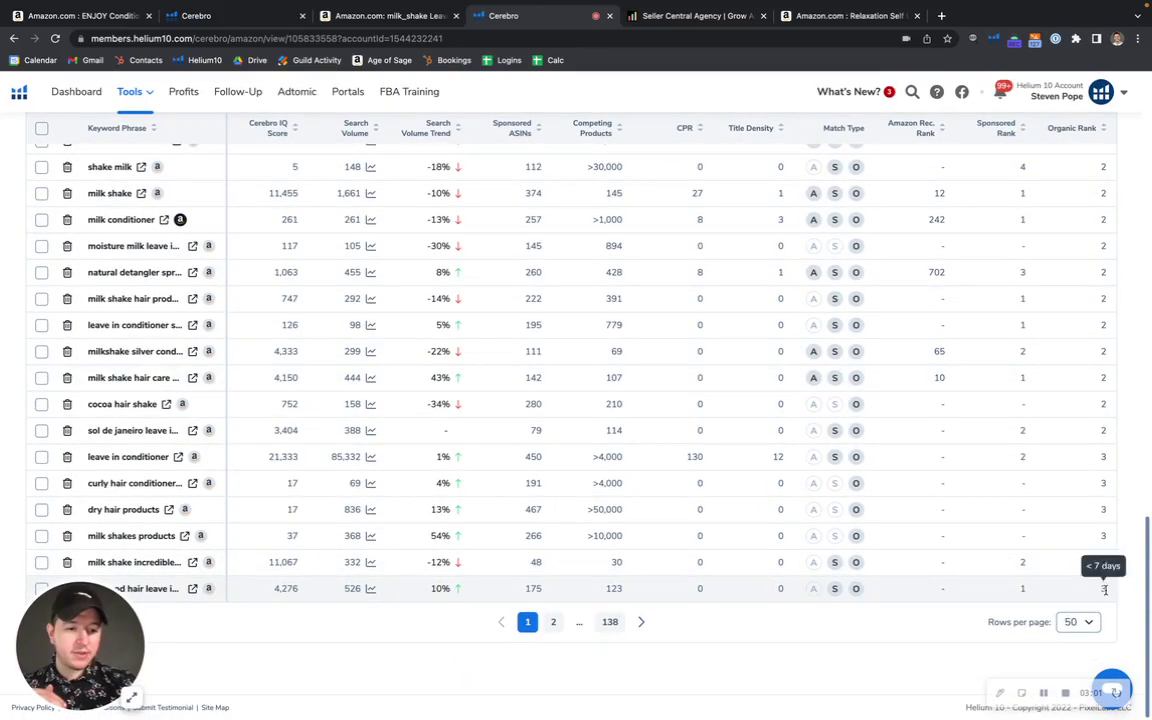
- Return to the milk_shake 11.8 Fl Oz spray listing sold by Amazon at $20.00
{"action": "scroll", "coordinate": [1028, 188], "scroll_direction": "up", "scroll_amount": 1}
{"action": "scroll", "coordinate": [1028, 188], "scroll_direction": "up", "scroll_amount": 2}
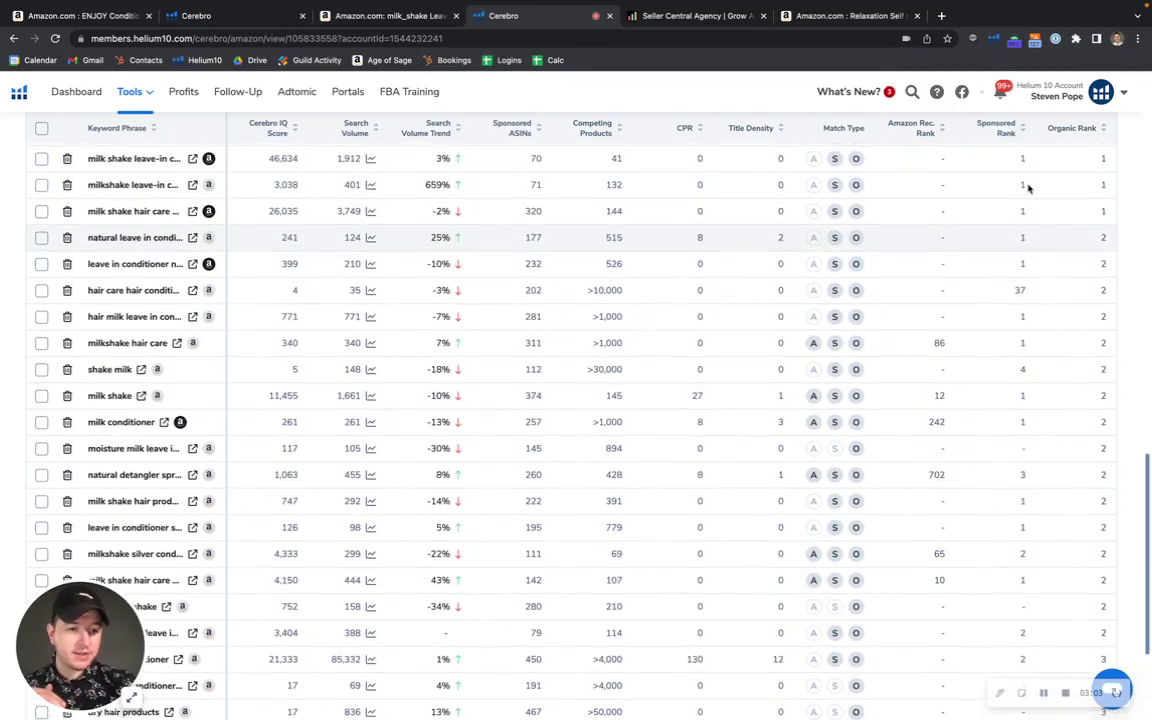
{"action": "left_click", "coordinate": [378, 13]}
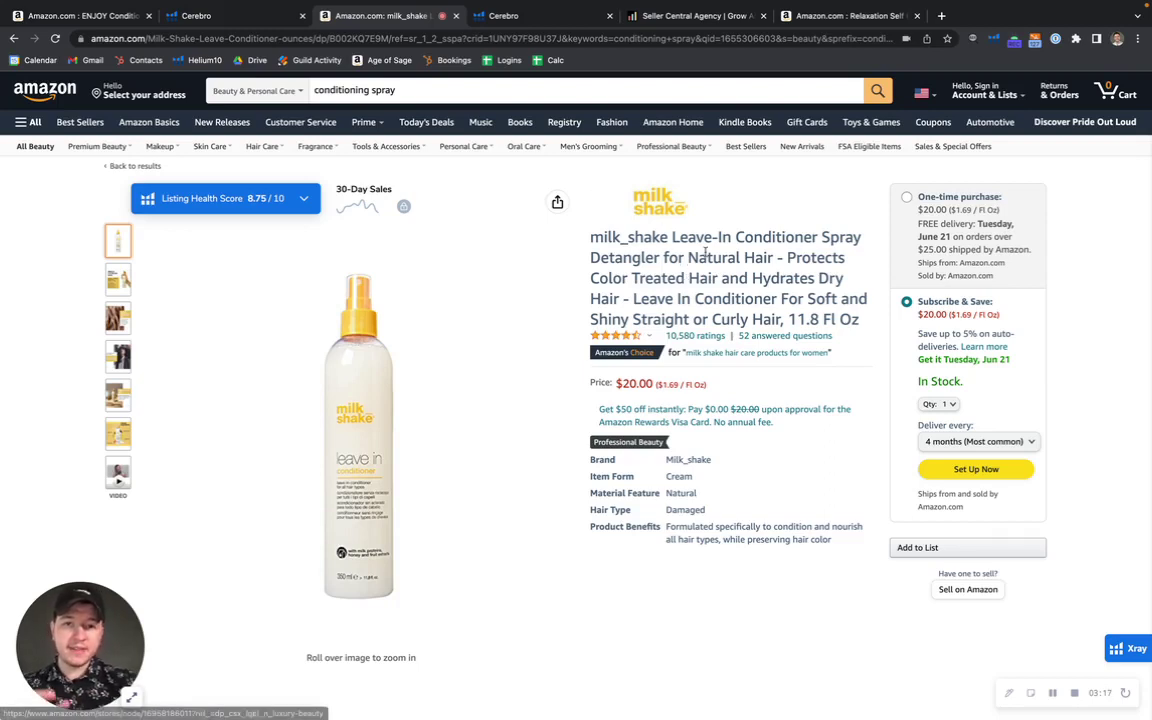
- Scroll through ASIN B000GG97OI's keywords, from shampoo and conditioner down to detangler at 13,854
{"action": "left_click", "coordinate": [225, 19]}
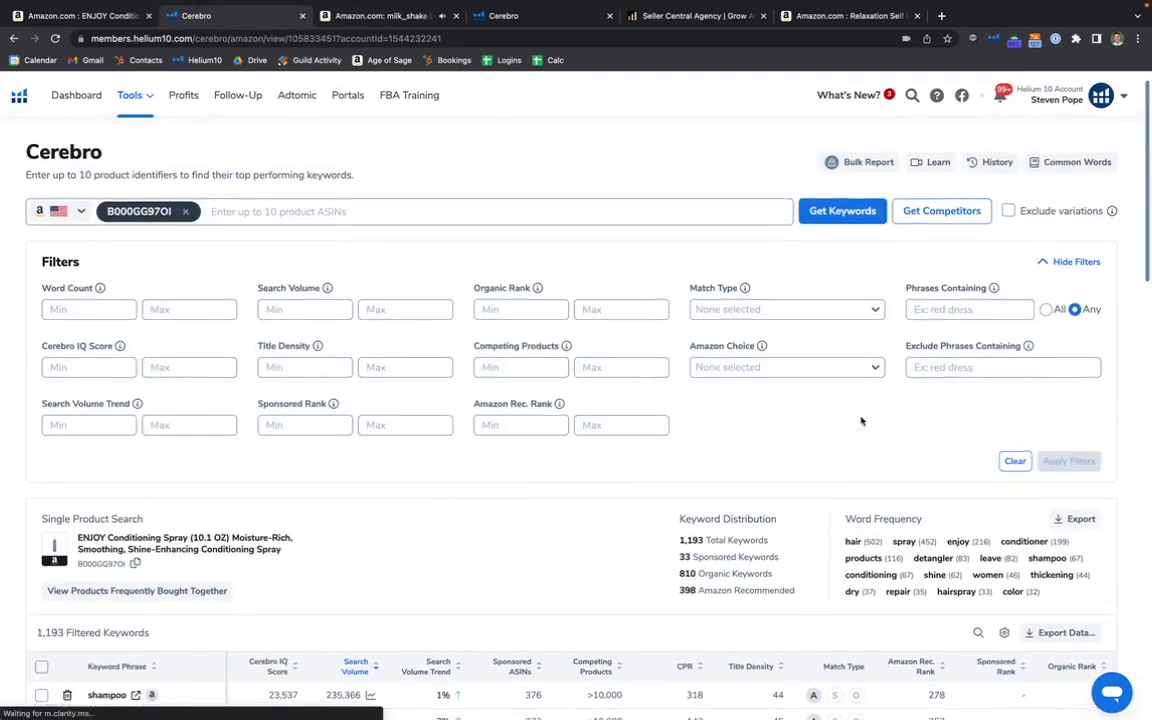
{"action": "scroll", "coordinate": [743, 491], "scroll_direction": "down", "scroll_amount": 1}
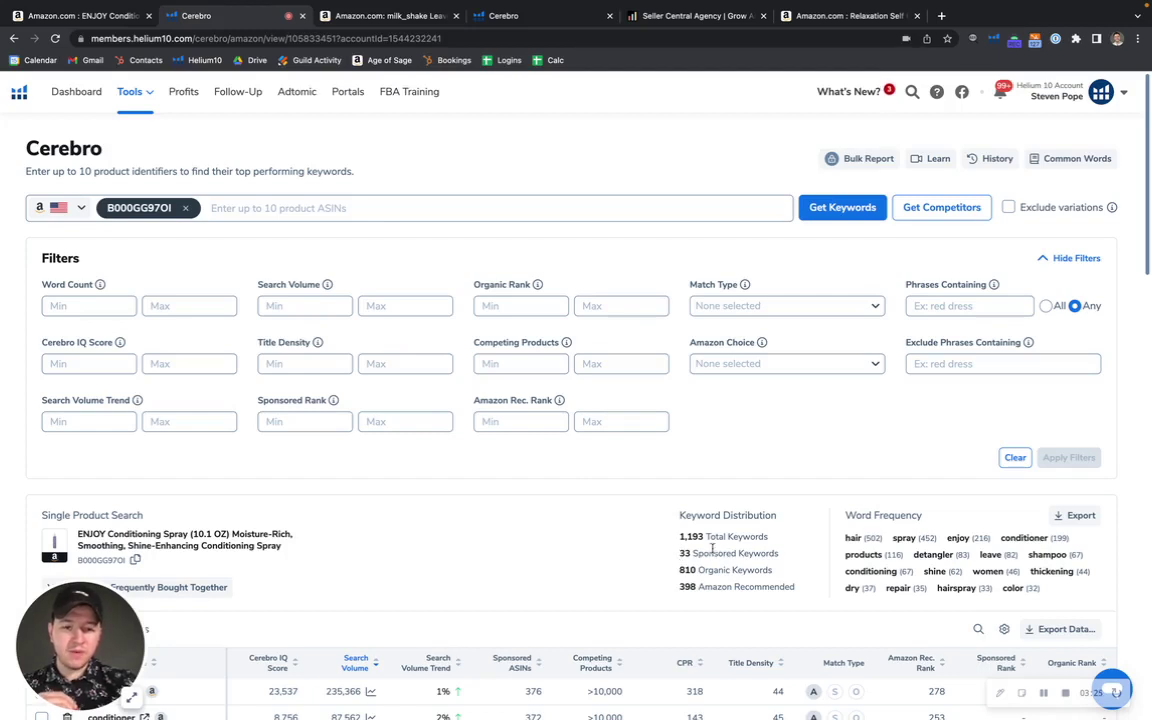
{"action": "scroll", "coordinate": [770, 555], "scroll_direction": "down", "scroll_amount": 2}
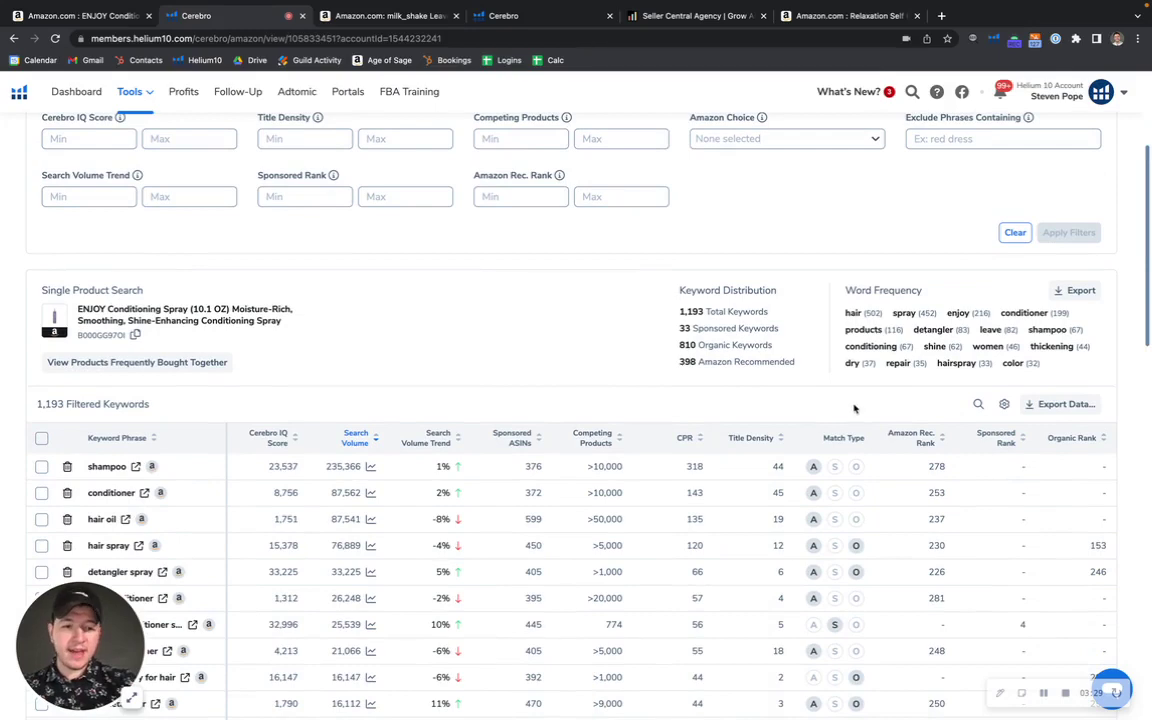
{"action": "scroll", "coordinate": [1131, 415], "scroll_direction": "down", "scroll_amount": 1}
{"action": "scroll", "coordinate": [1131, 415], "scroll_direction": "down", "scroll_amount": 1}
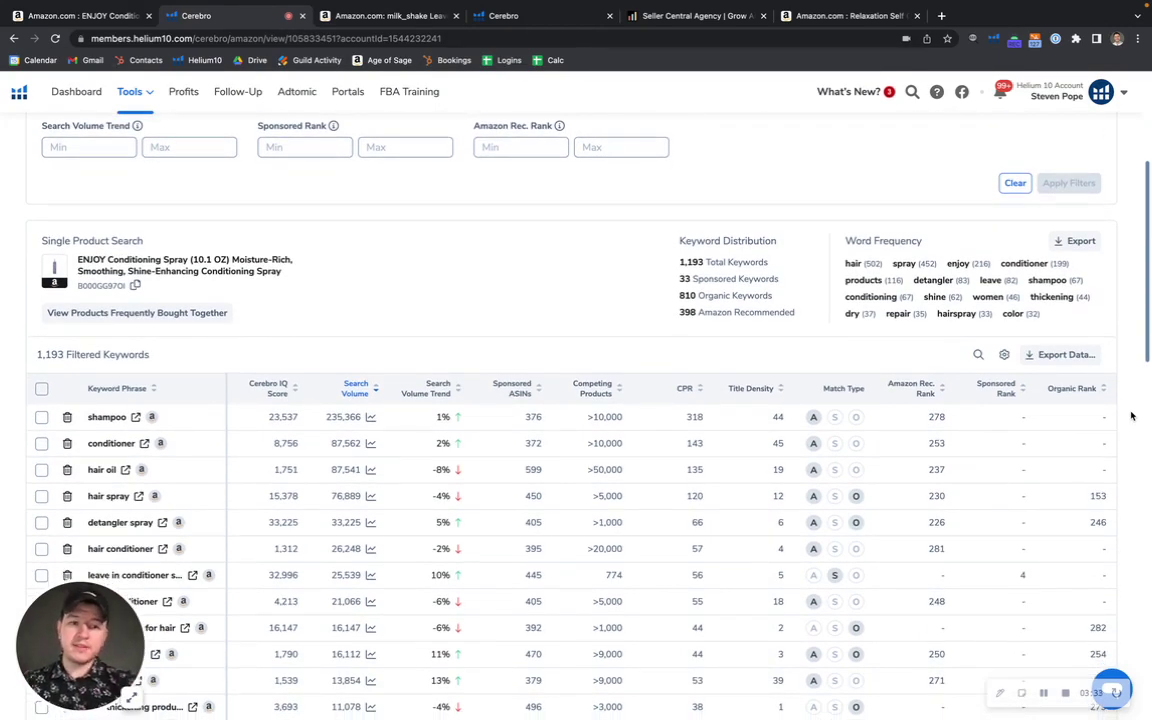
{"action": "scroll", "coordinate": [1131, 415], "scroll_direction": "down", "scroll_amount": 5}
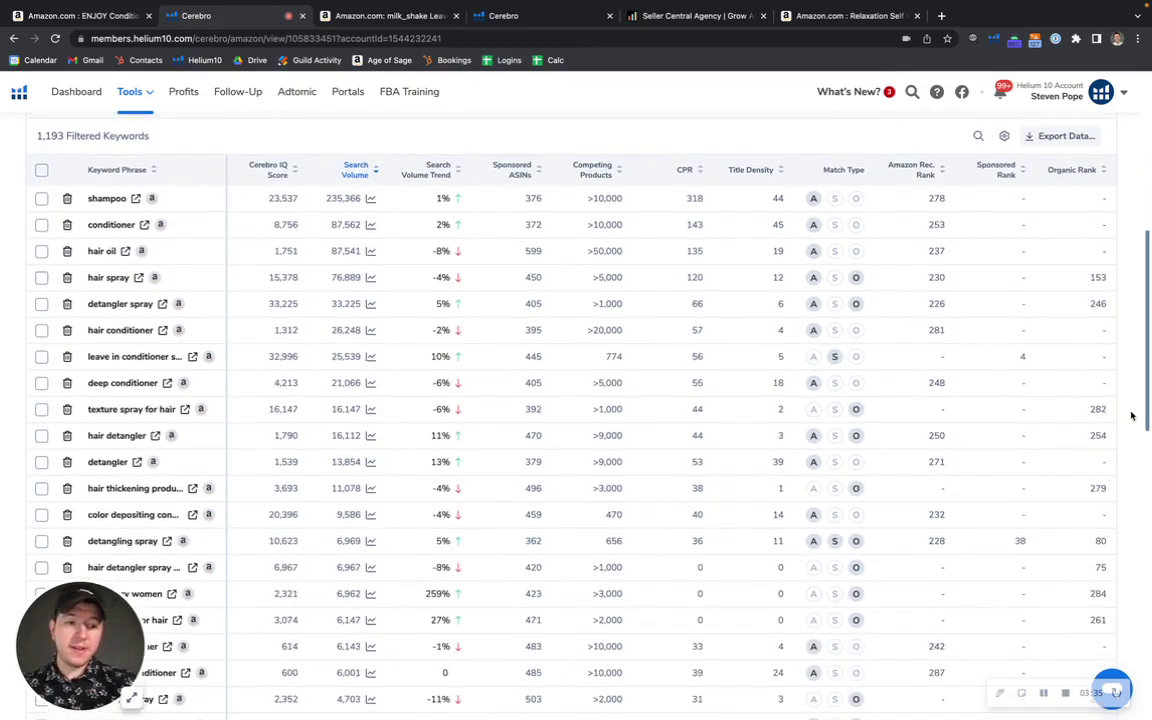
{"action": "scroll", "coordinate": [1131, 415], "scroll_direction": "down", "scroll_amount": 3}
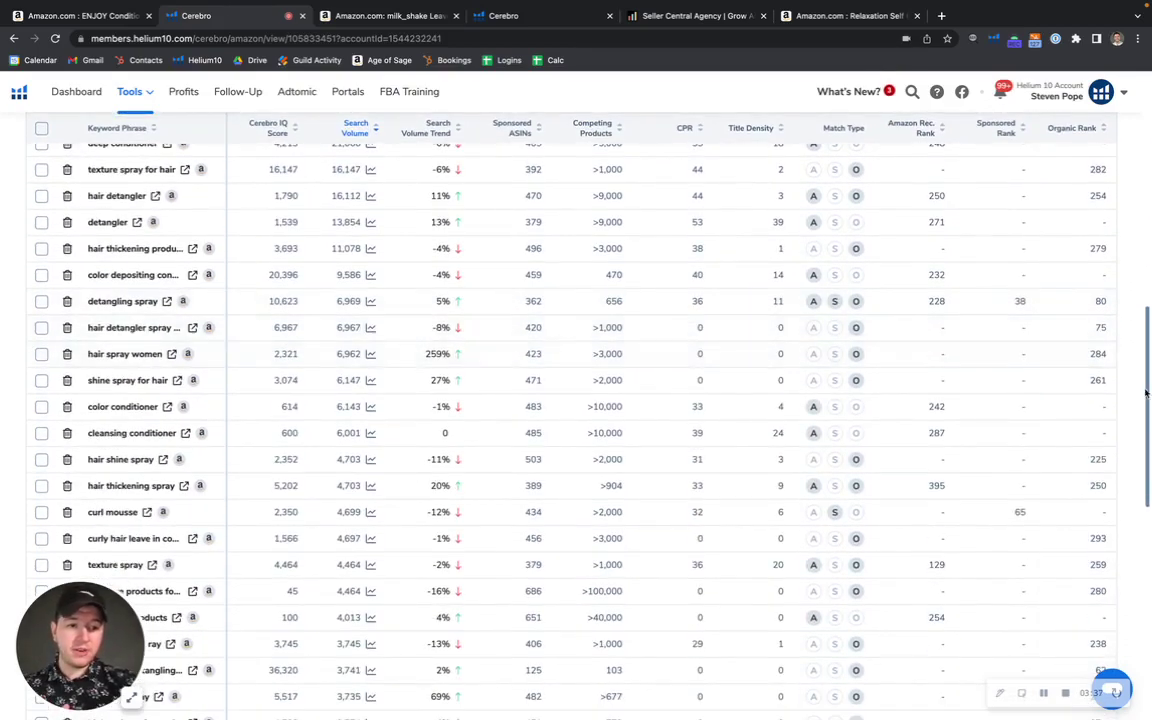
{"action": "scroll", "coordinate": [1121, 422], "scroll_direction": "down", "scroll_amount": 1}
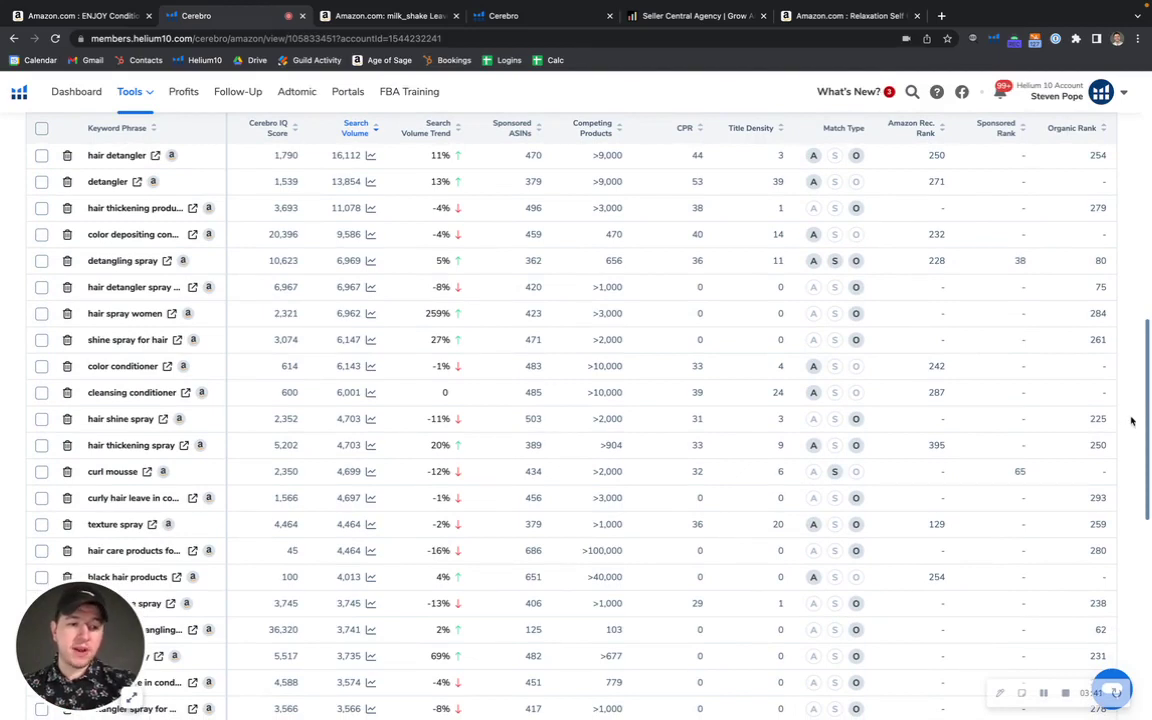
{"action": "scroll", "coordinate": [1131, 421], "scroll_direction": "down", "scroll_amount": 1}
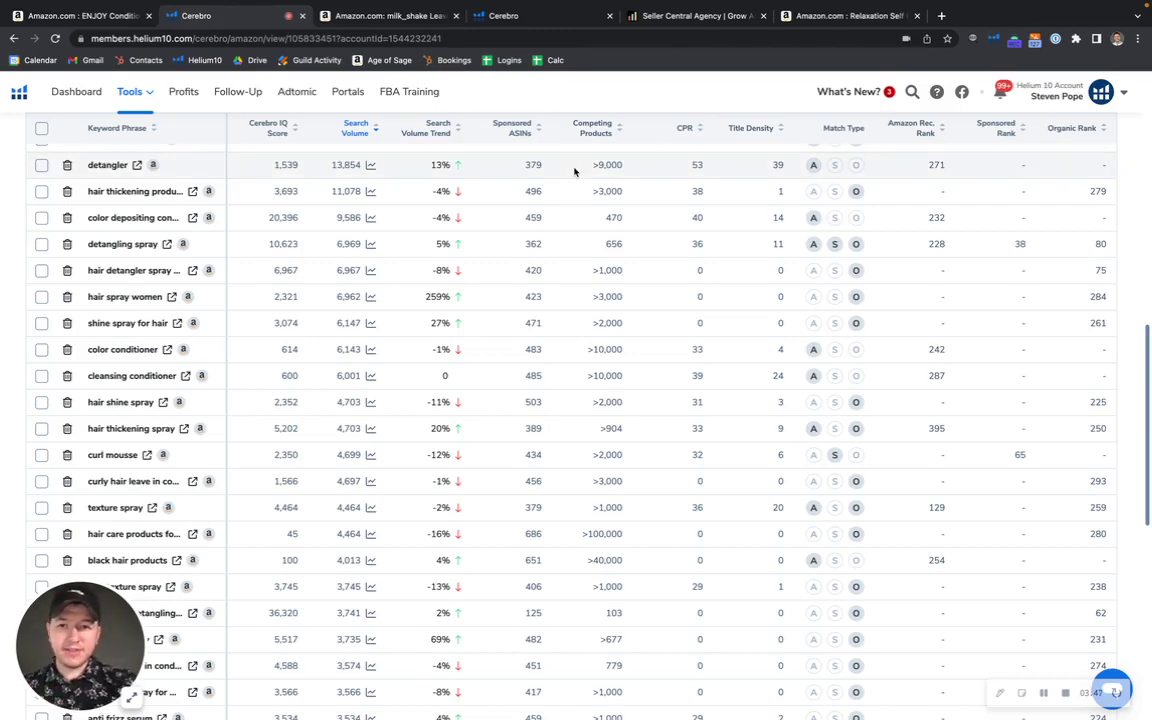
- Switch to the ENJOY Conditioning Spray listing ($18.71, 1,821 ratings) and preview its product photo thumbnails
{"action": "left_click", "coordinate": [95, 15]}
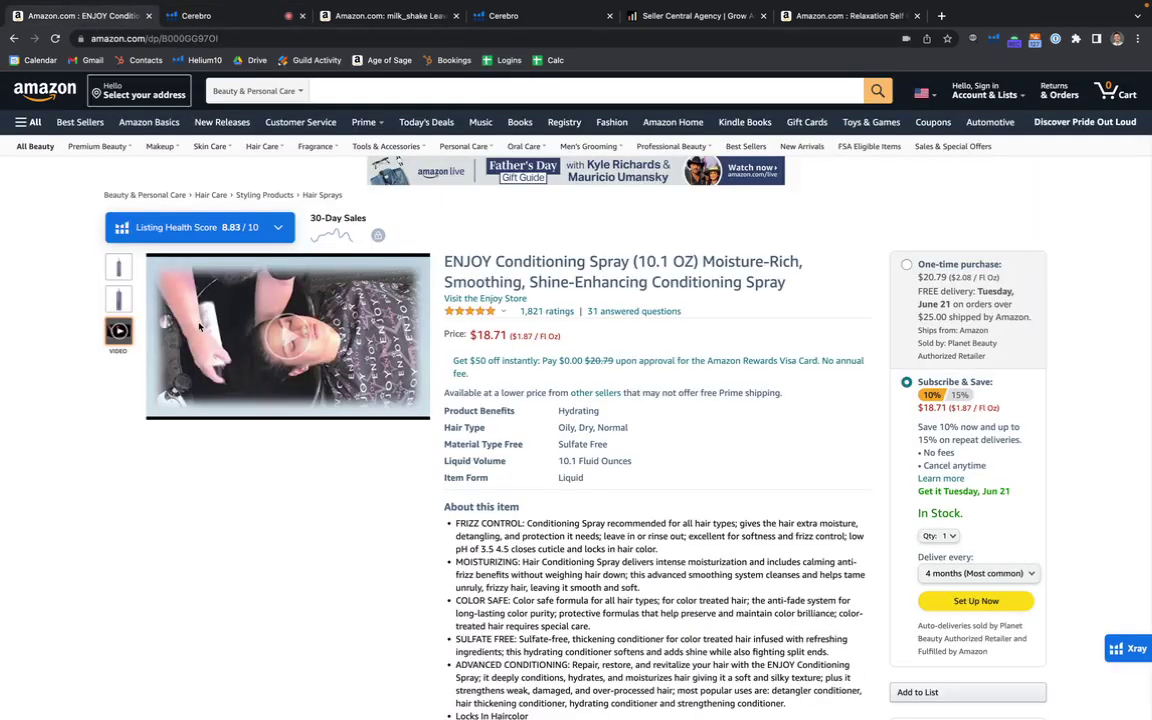
{"action": "mouse_move", "coordinate": [118, 267]}
{"action": "scroll", "coordinate": [110, 250], "scroll_direction": "down", "scroll_amount": 1}
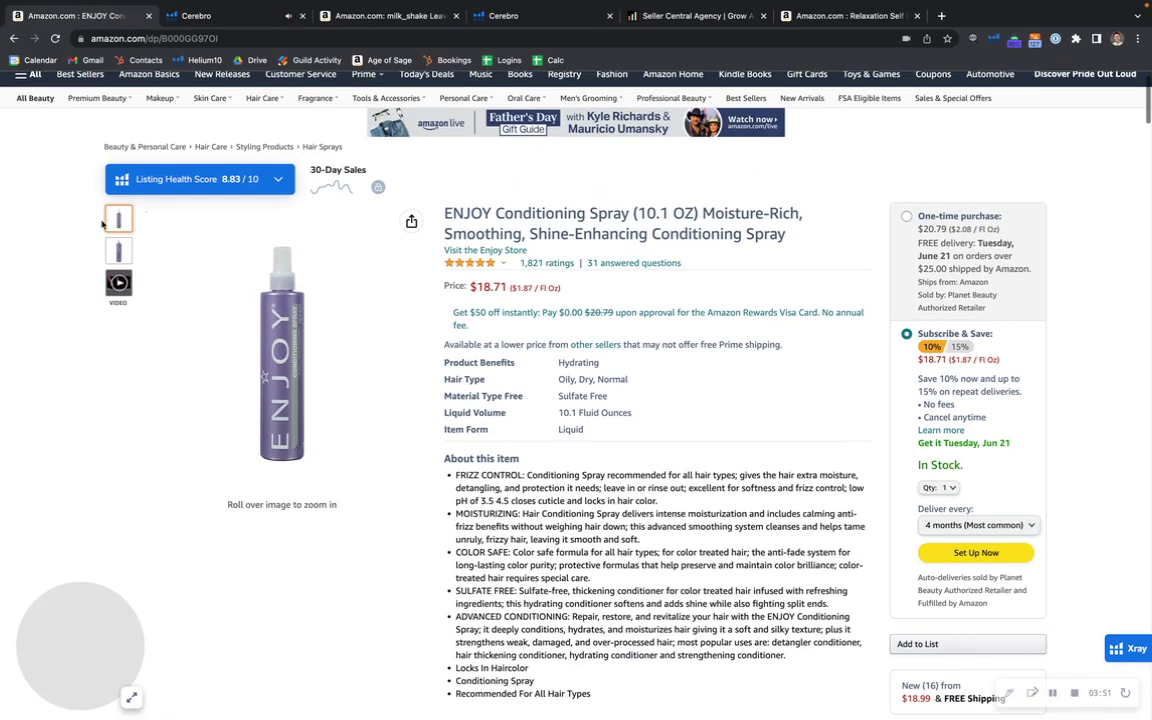
{"action": "mouse_move", "coordinate": [236, 286]}
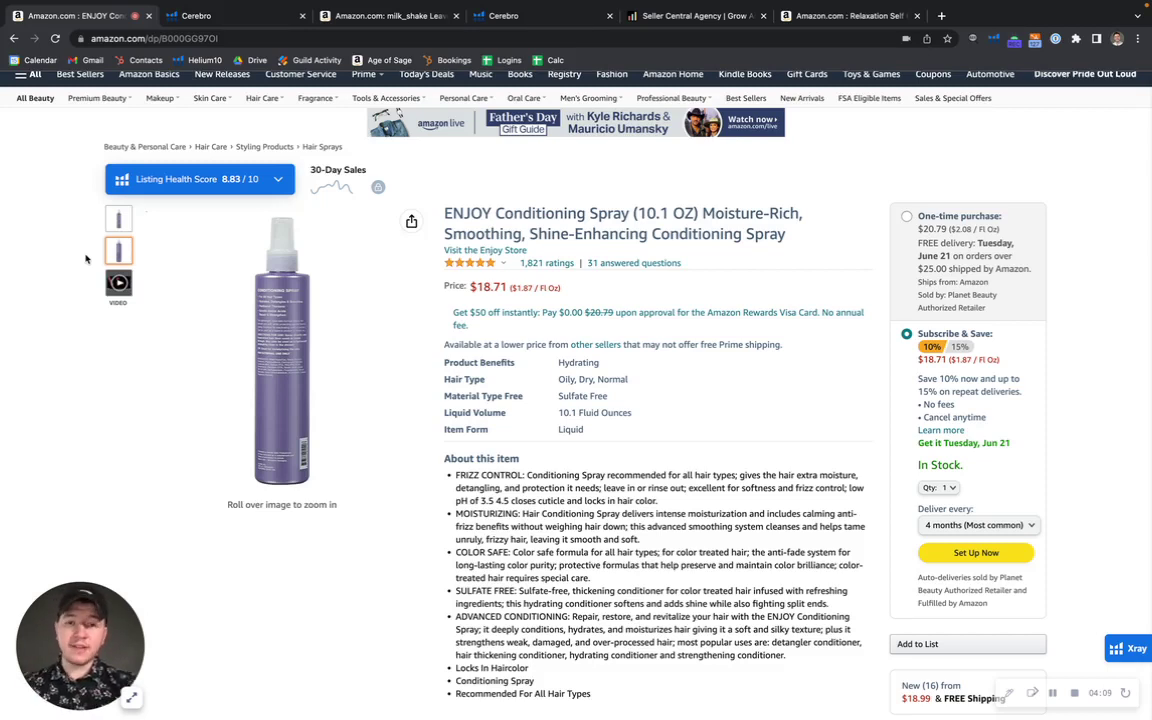
{"action": "left_click", "coordinate": [346, 20]}
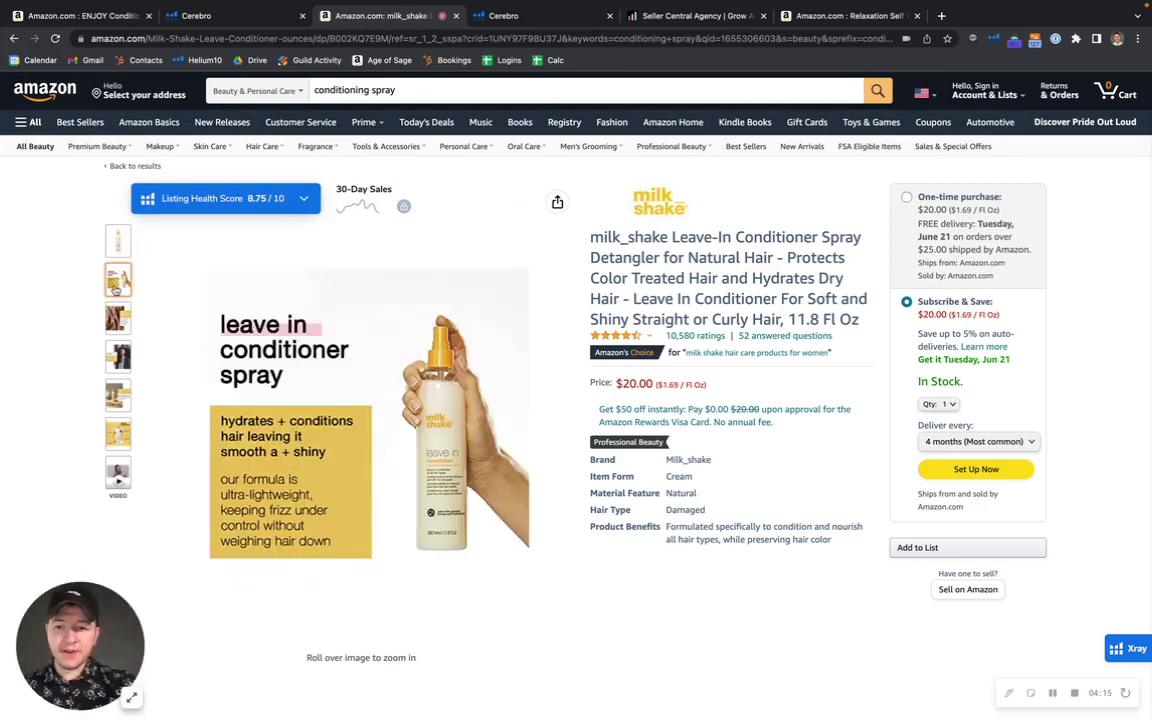
{"action": "mouse_move", "coordinate": [116, 312]}
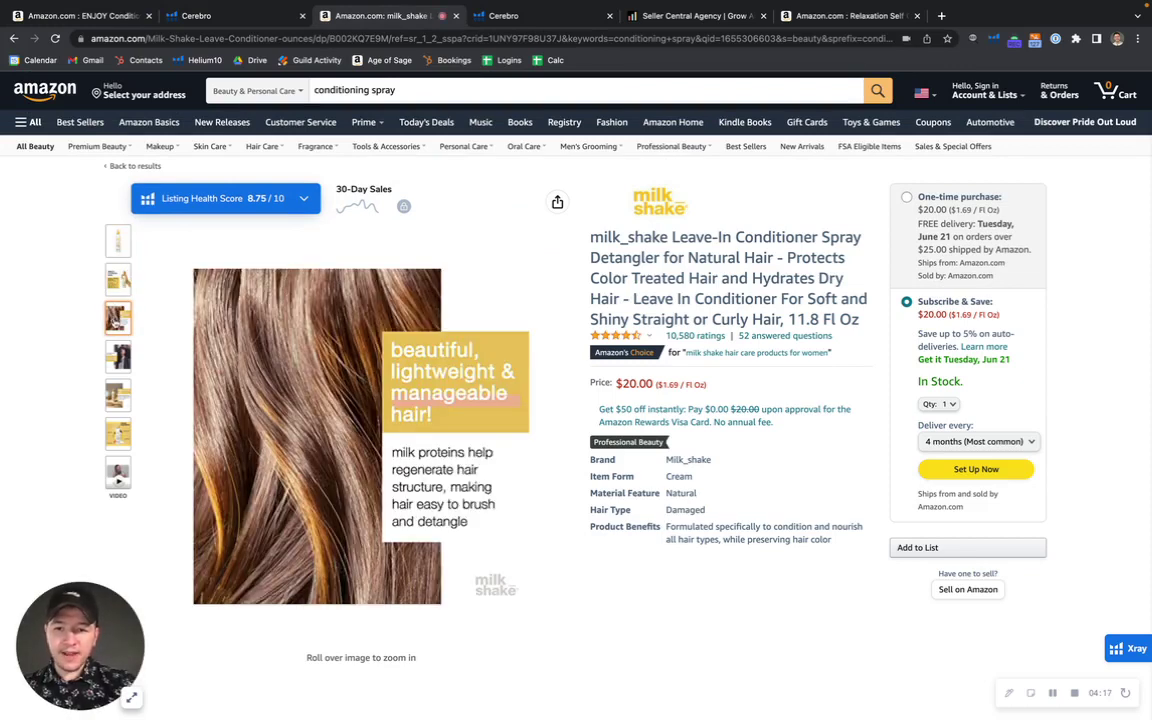
{"action": "mouse_move", "coordinate": [115, 396]}
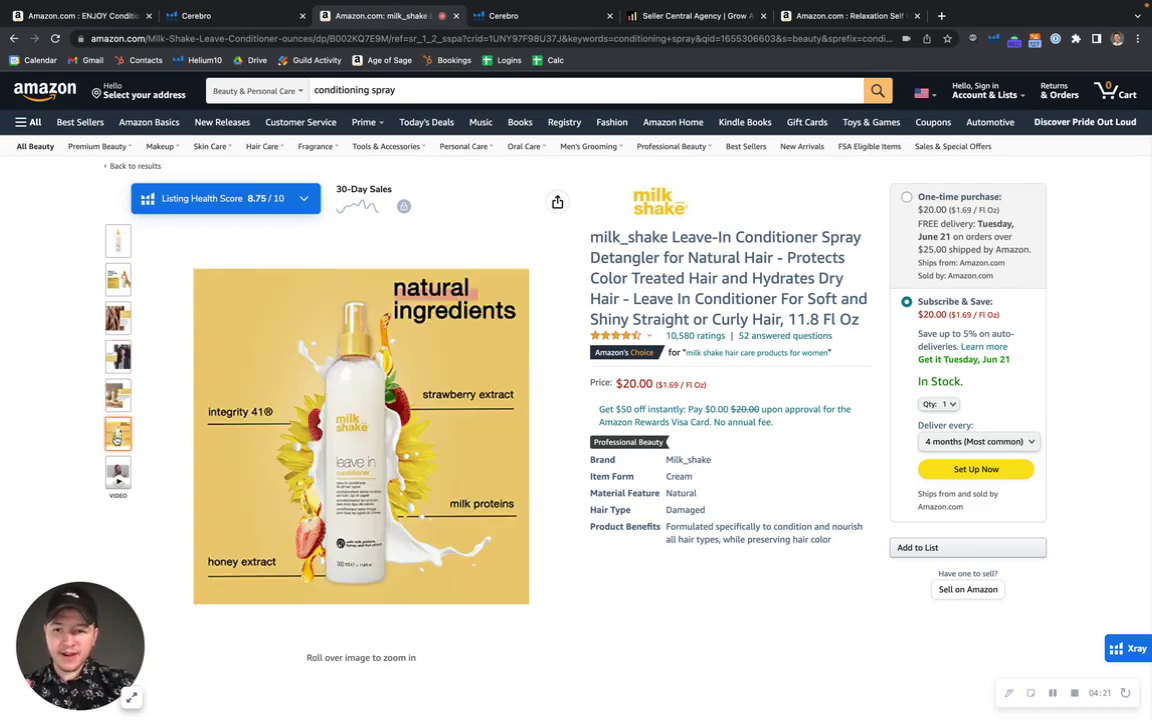
{"action": "mouse_move", "coordinate": [117, 474]}
{"action": "left_click", "coordinate": [100, 20]}
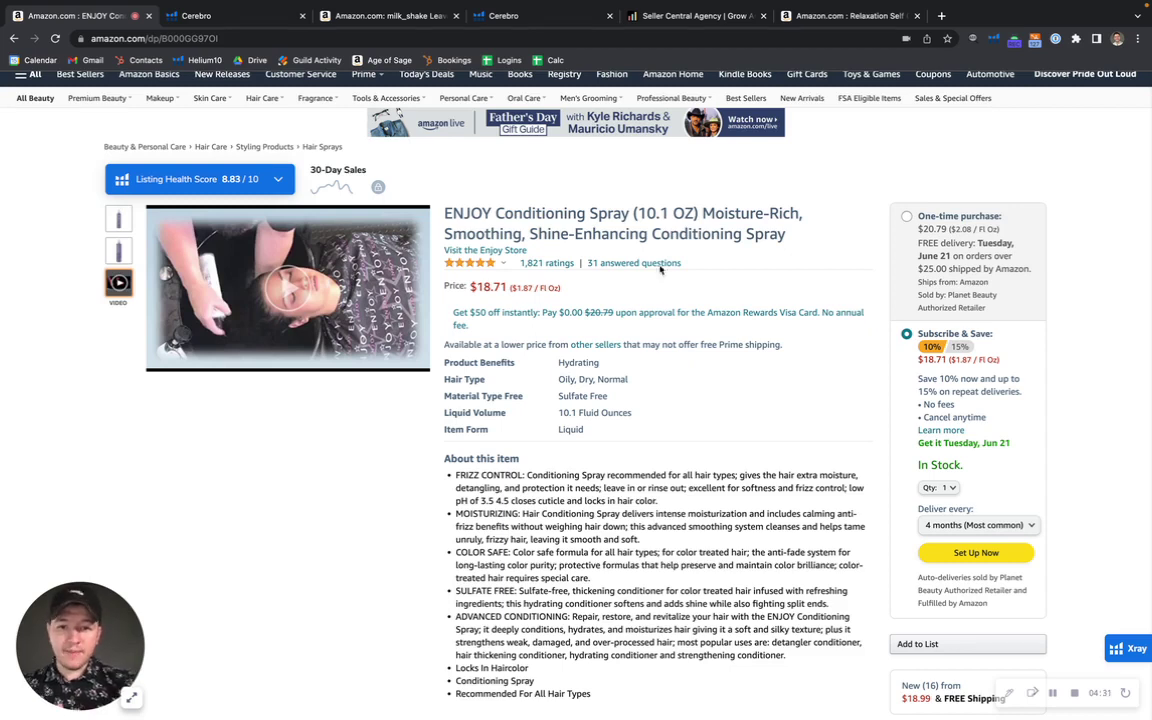
- Expand the 8.83 Listing Health Score breakdown, review the Listing Text checks, then collapse them
{"action": "left_click", "coordinate": [280, 181]}
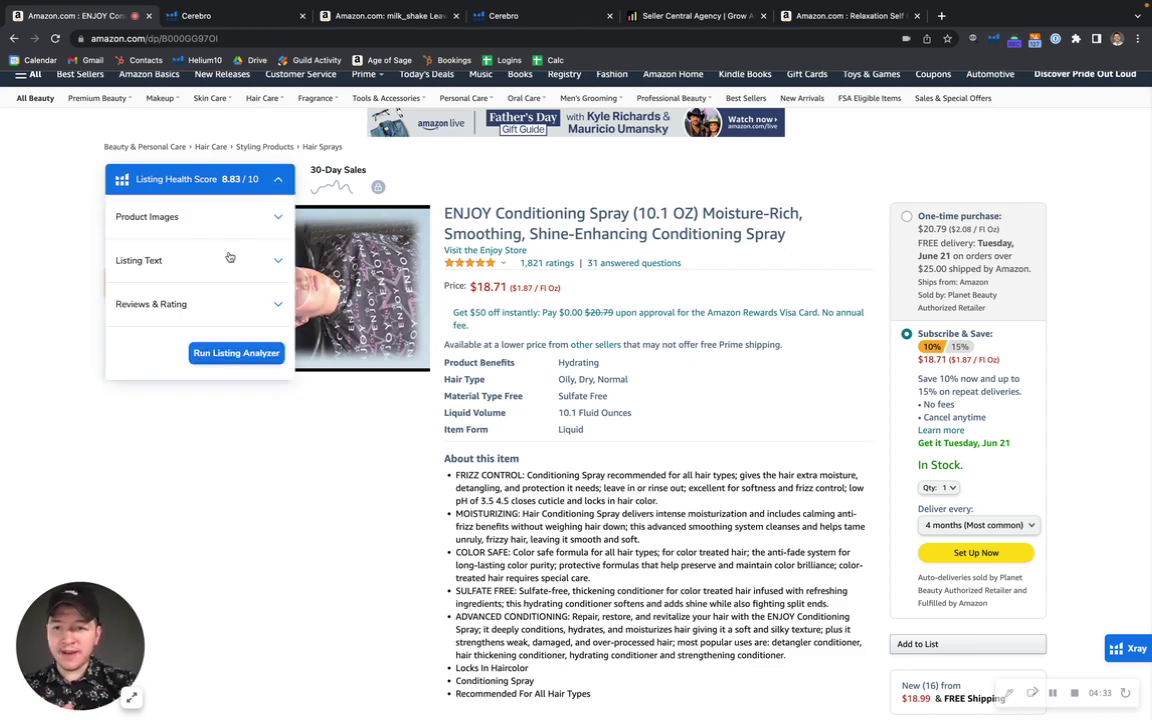
{"action": "left_click", "coordinate": [228, 259]}
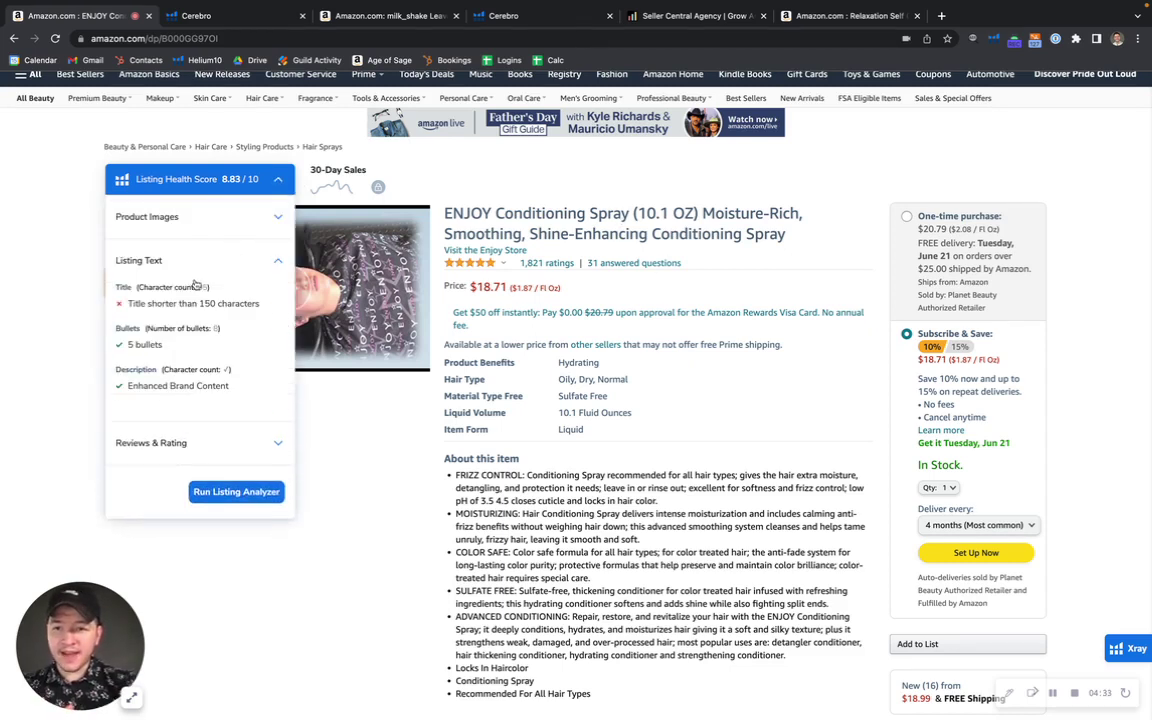
{"action": "left_click", "coordinate": [278, 262]}
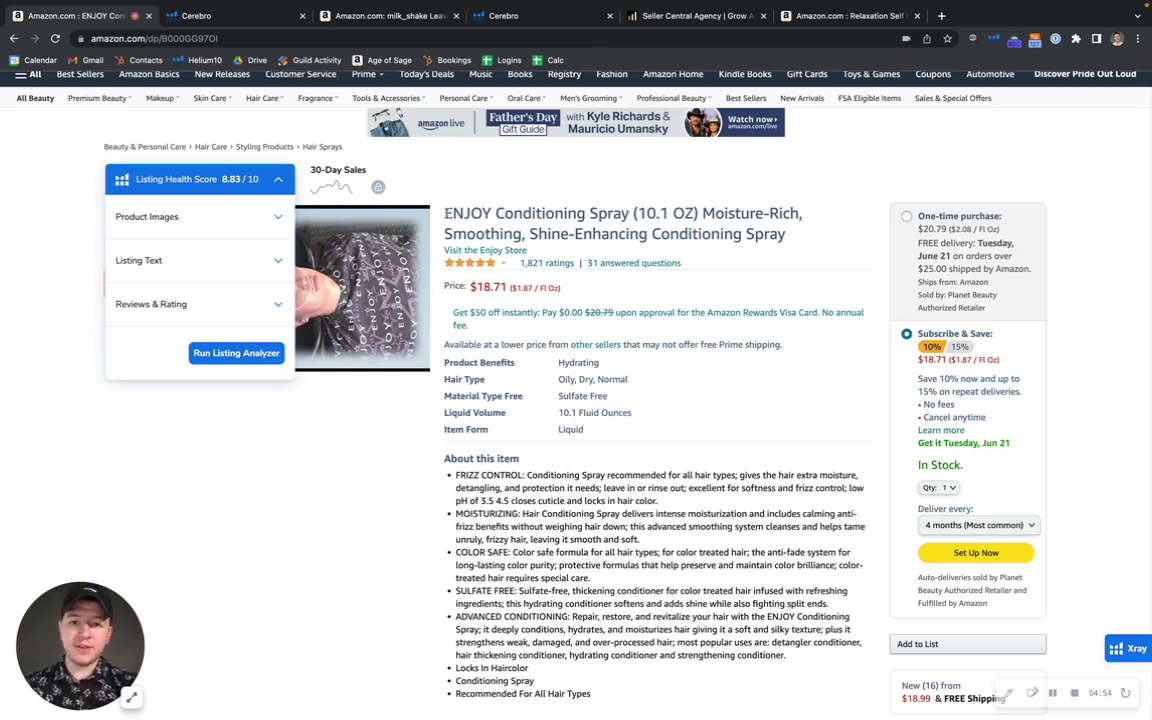
{"action": "scroll", "coordinate": [733, 474], "scroll_direction": "down", "scroll_amount": 3}
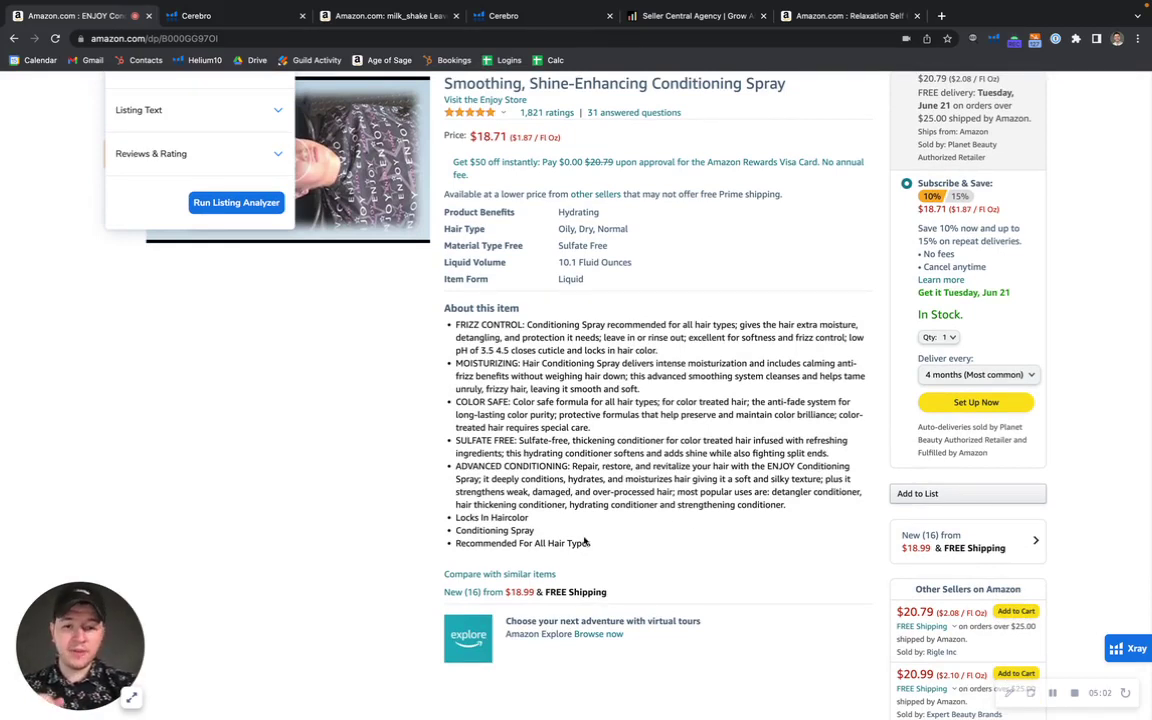
{"action": "left_click", "coordinate": [458, 327]}
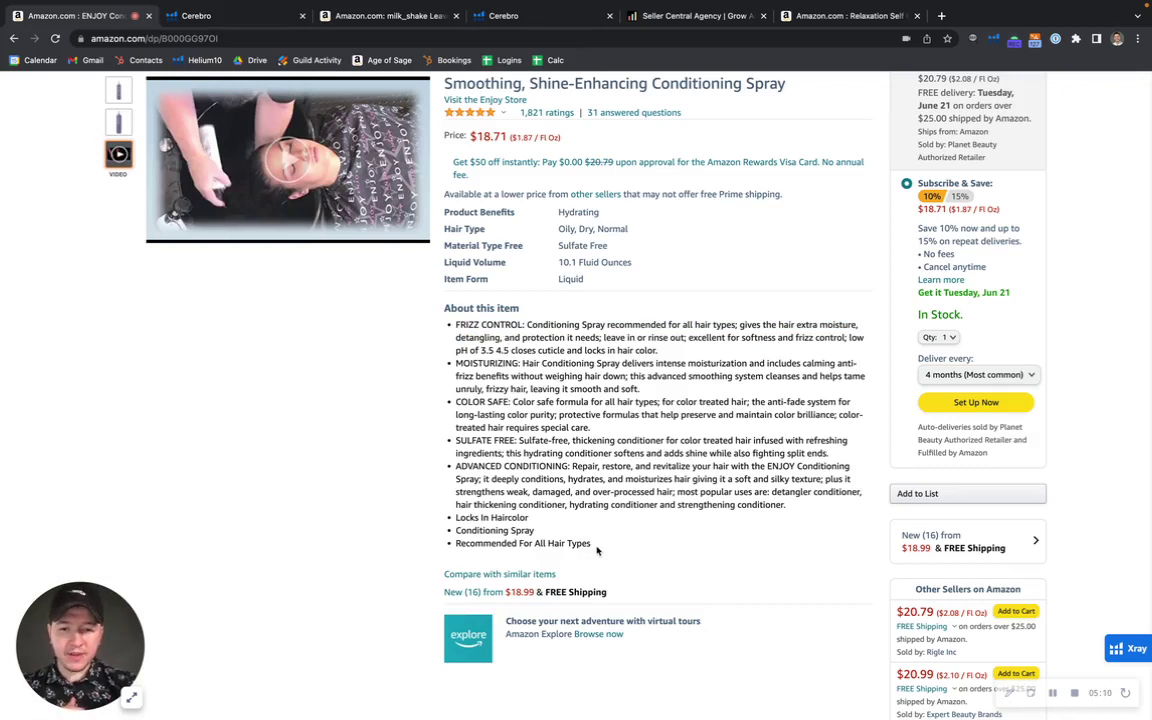
{"action": "left_click_drag", "start_coordinate": [597, 550], "coordinate": [512, 388]}
{"action": "left_click", "coordinate": [512, 386]}
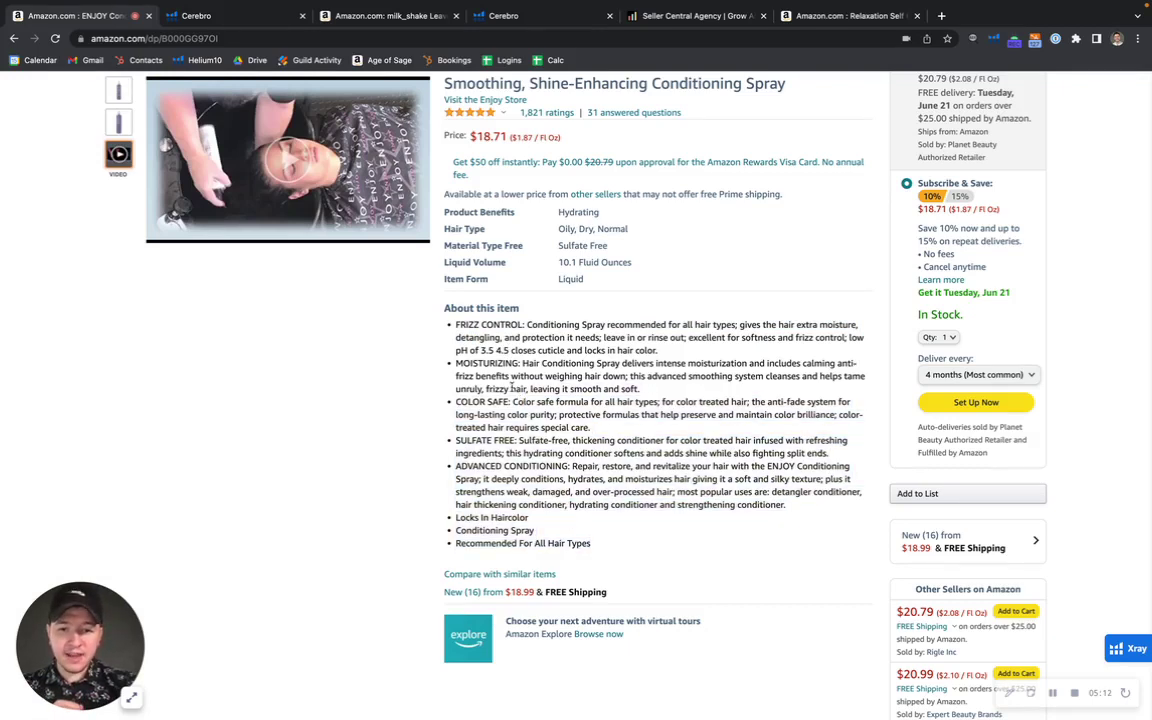
{"action": "scroll", "coordinate": [526, 417], "scroll_direction": "down", "scroll_amount": 1}
{"action": "scroll", "coordinate": [526, 417], "scroll_direction": "down", "scroll_amount": 15}
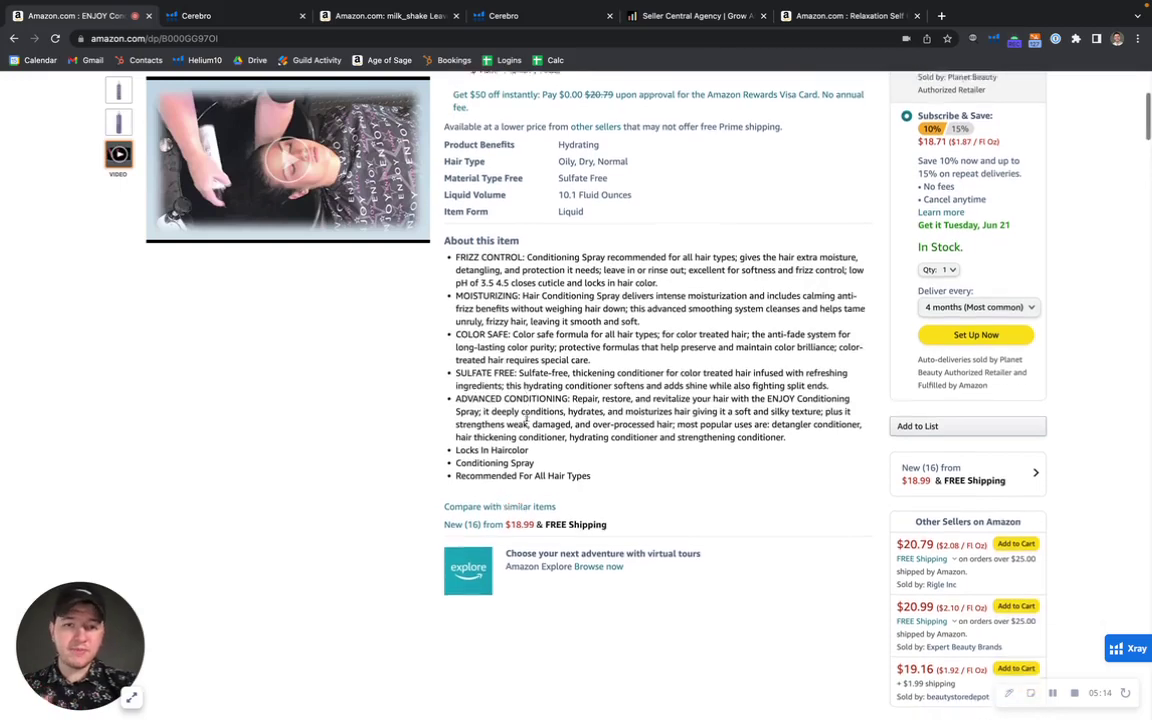
{"action": "scroll", "coordinate": [527, 421], "scroll_direction": "down", "scroll_amount": 20}
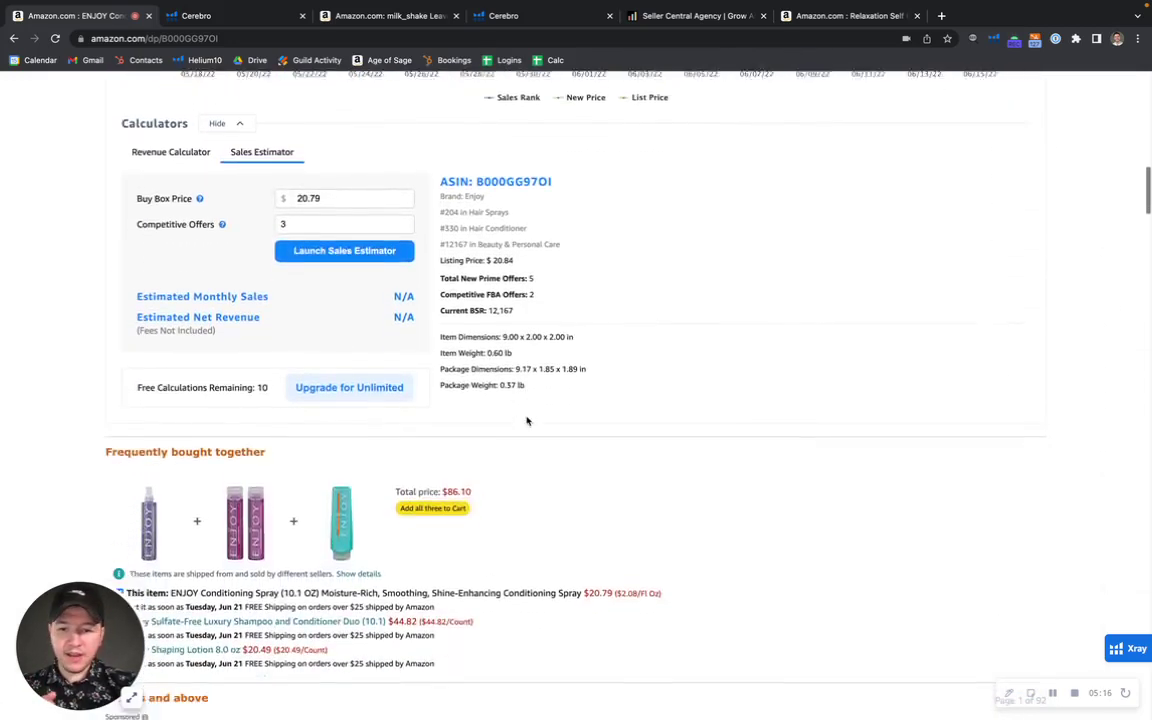
{"action": "scroll", "coordinate": [972, 450], "scroll_direction": "down", "scroll_amount": 2}
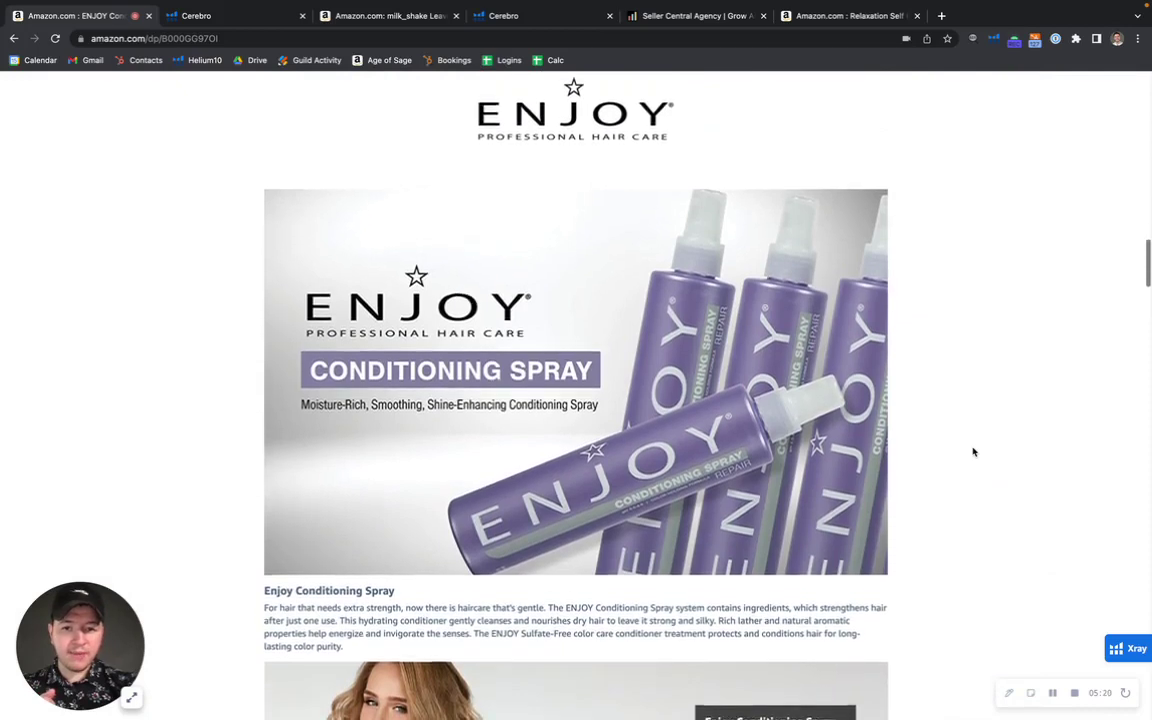
{"action": "scroll", "coordinate": [972, 452], "scroll_direction": "down", "scroll_amount": 3}
{"action": "scroll", "coordinate": [972, 452], "scroll_direction": "down", "scroll_amount": 8}
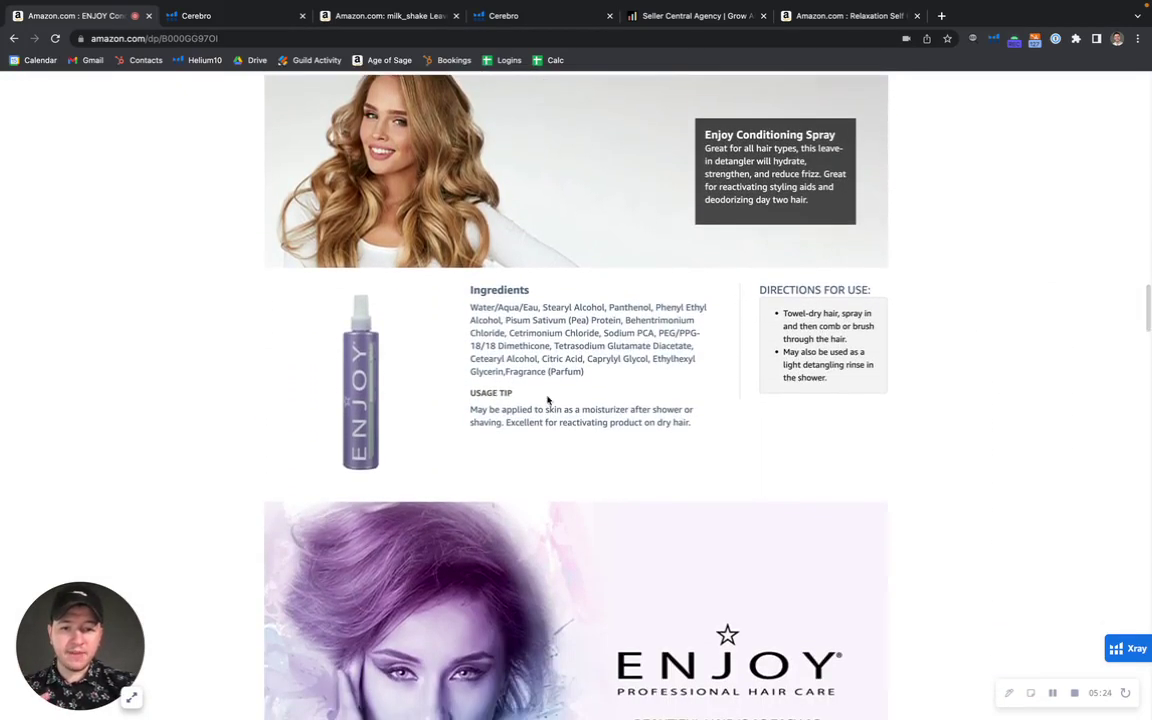
{"action": "scroll", "coordinate": [450, 330], "scroll_direction": "up", "scroll_amount": 5}
{"action": "triple_click", "coordinate": [307, 296]}
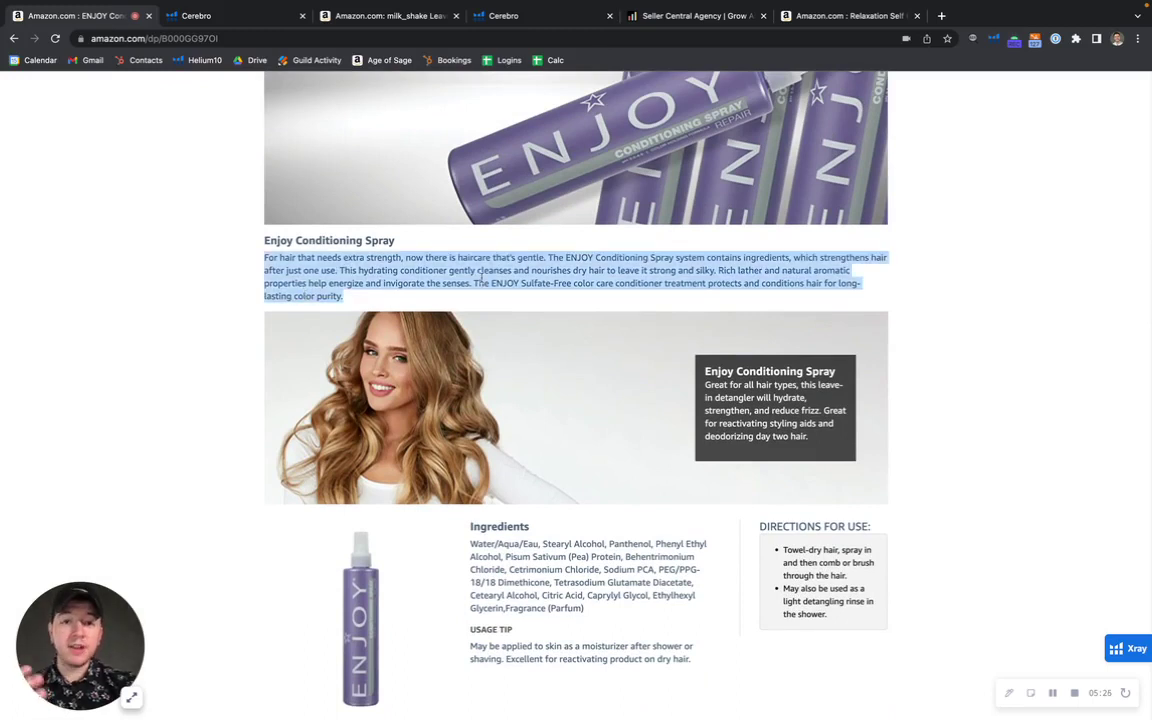
{"action": "scroll", "coordinate": [945, 455], "scroll_direction": "down", "scroll_amount": 10}
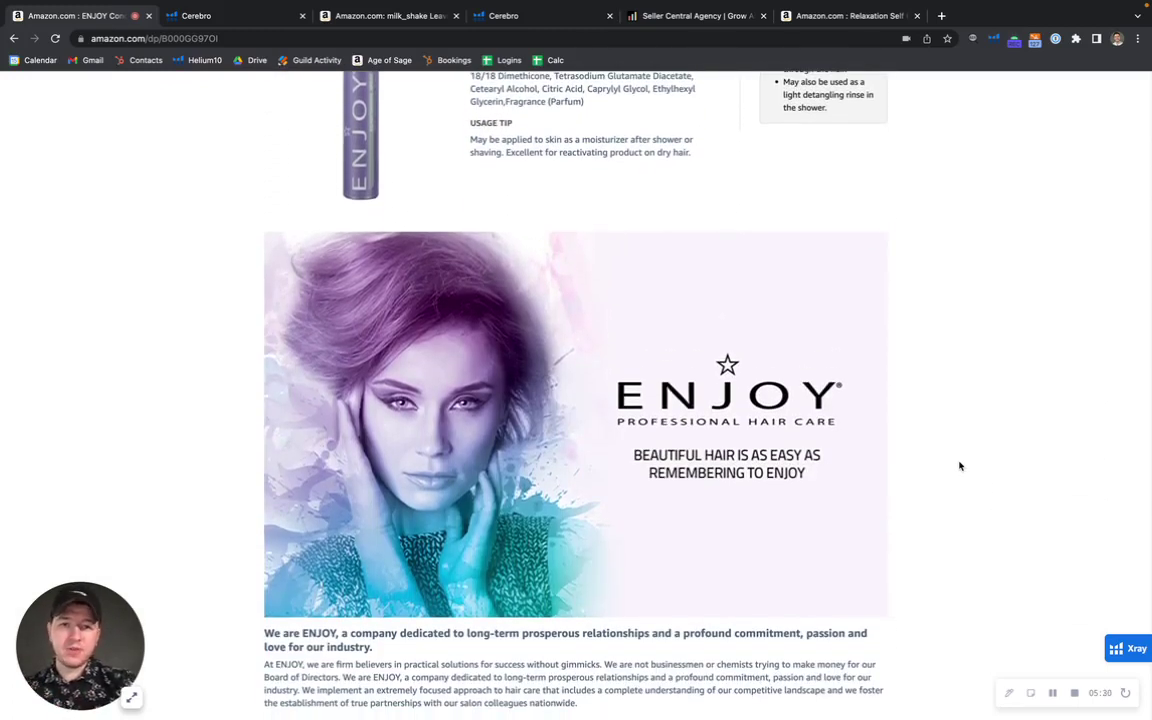
{"action": "scroll", "coordinate": [959, 466], "scroll_direction": "down", "scroll_amount": 10}
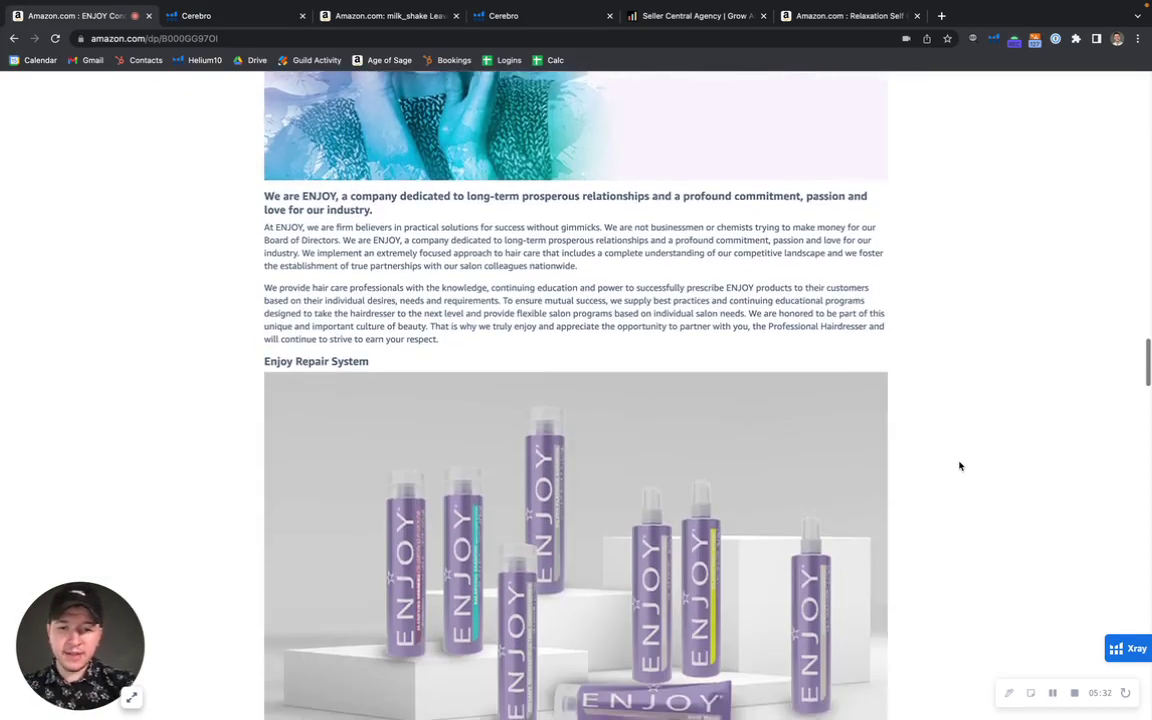
{"action": "scroll", "coordinate": [959, 466], "scroll_direction": "down", "scroll_amount": 5}
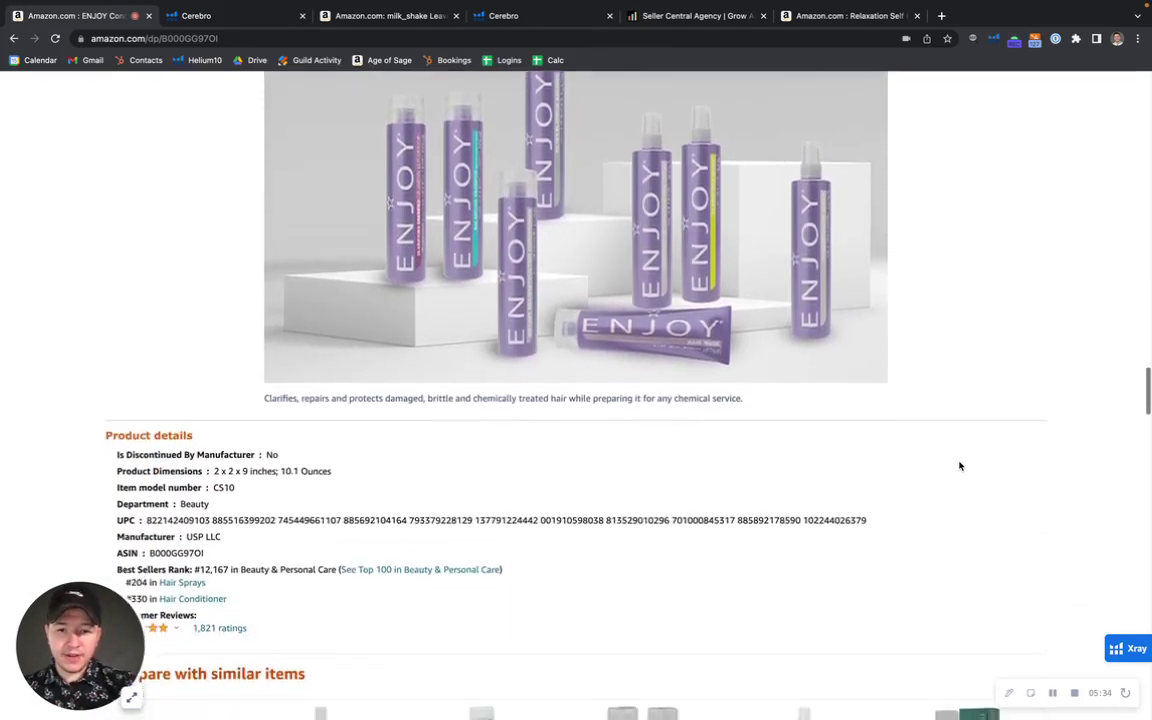
{"action": "scroll", "coordinate": [959, 466], "scroll_direction": "up", "scroll_amount": 7}
{"action": "scroll", "coordinate": [959, 466], "scroll_direction": "up", "scroll_amount": 3}
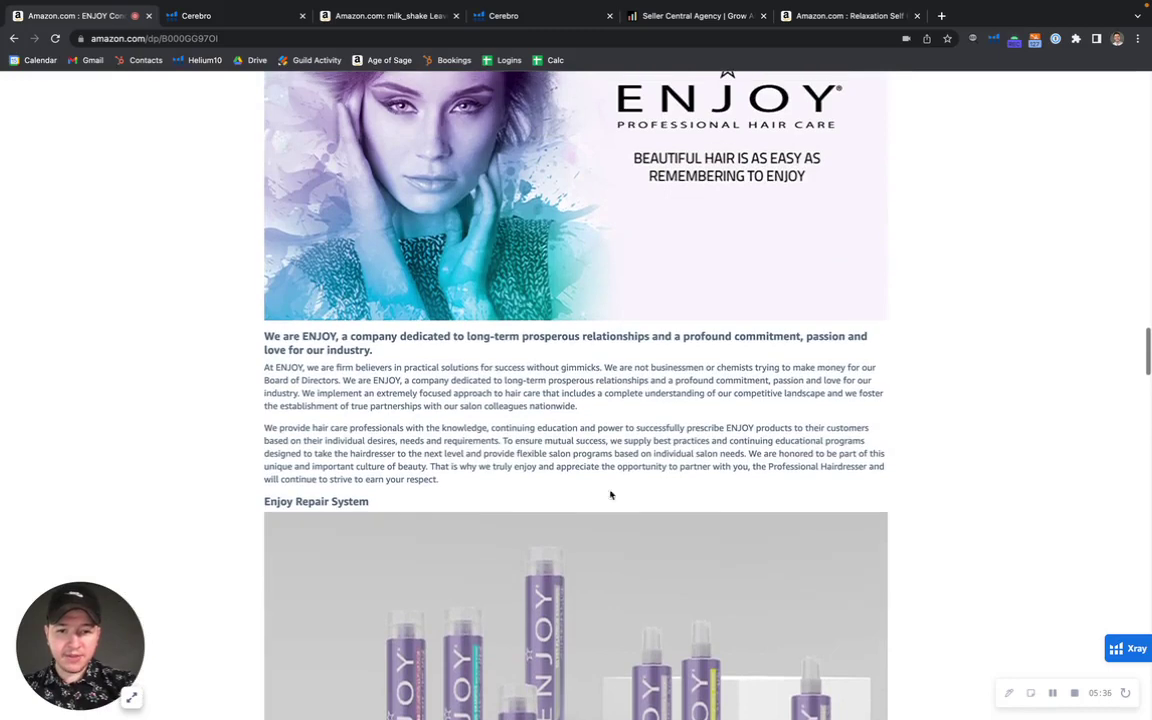
{"action": "scroll", "coordinate": [826, 491], "scroll_direction": "up", "scroll_amount": 6}
{"action": "scroll", "coordinate": [826, 491], "scroll_direction": "down", "scroll_amount": 1}
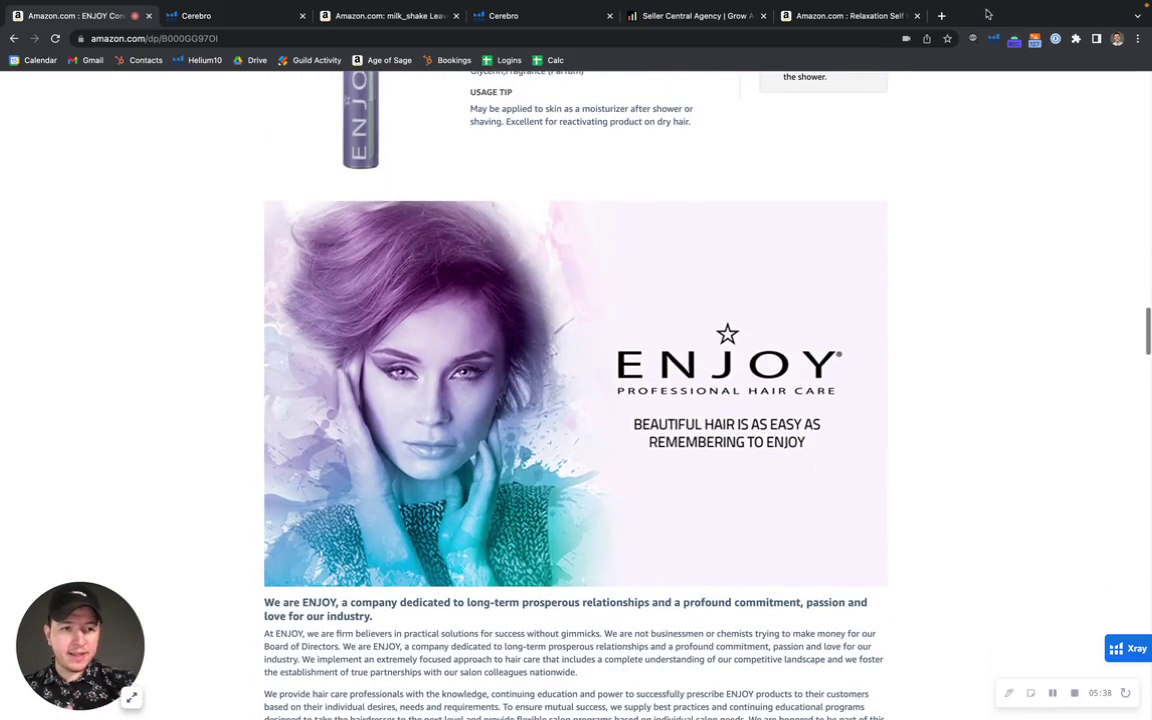
- Turn on alt-text labels and read them across the ENJOY description images
{"action": "left_click", "coordinate": [973, 39]}
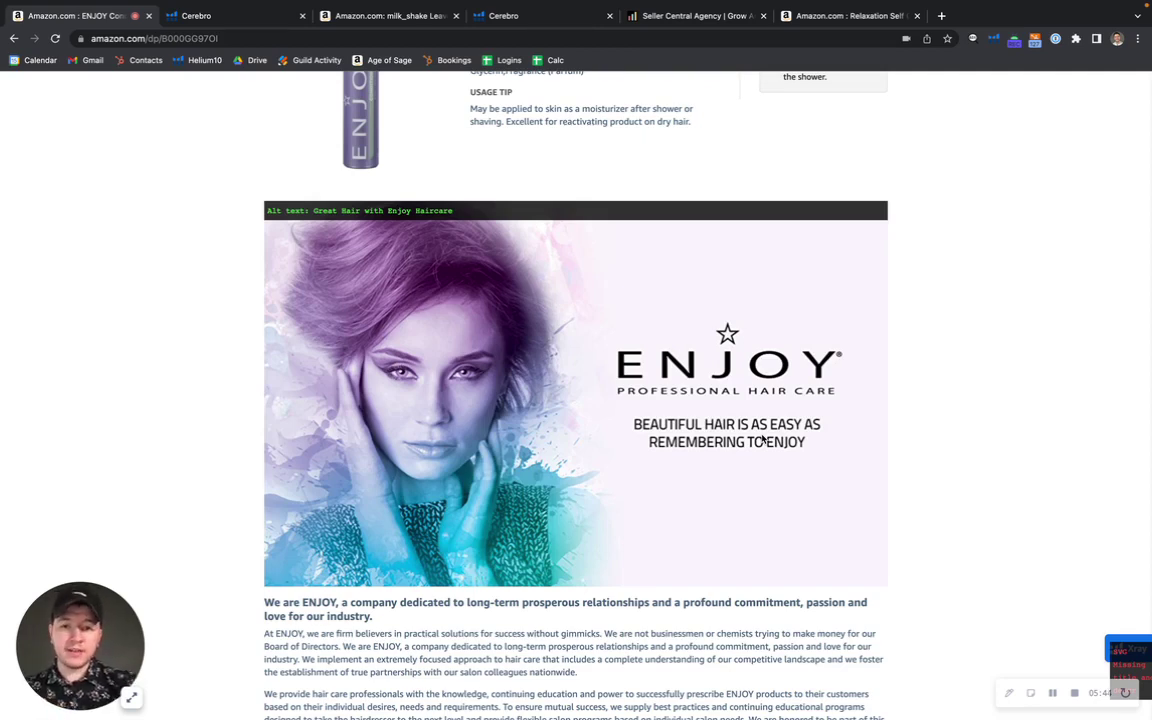
{"action": "scroll", "coordinate": [566, 262], "scroll_direction": "up", "scroll_amount": 8}
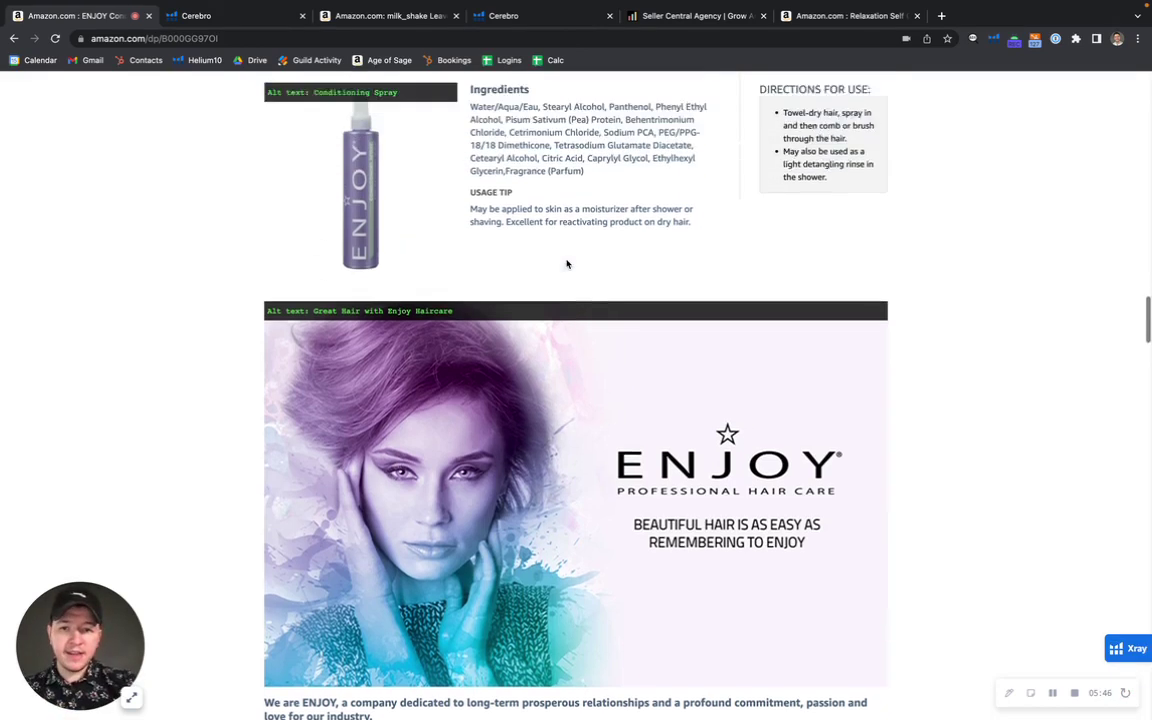
{"action": "scroll", "coordinate": [437, 342], "scroll_direction": "up", "scroll_amount": 6}
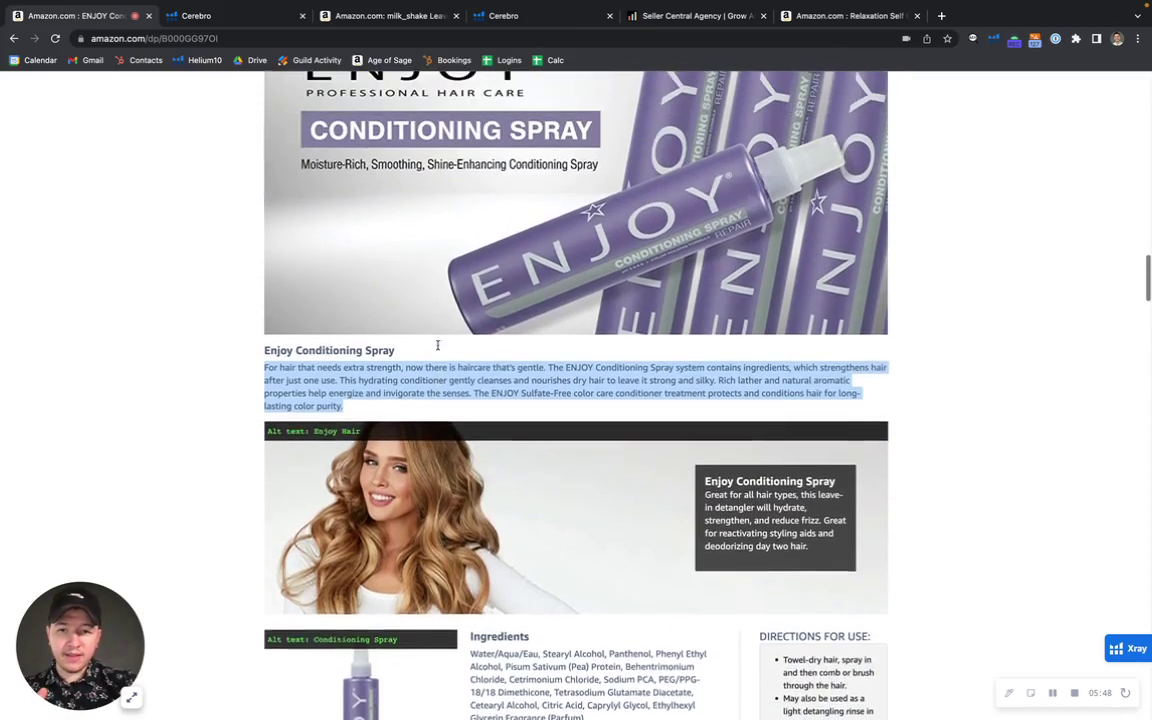
{"action": "scroll", "coordinate": [438, 346], "scroll_direction": "up", "scroll_amount": 1}
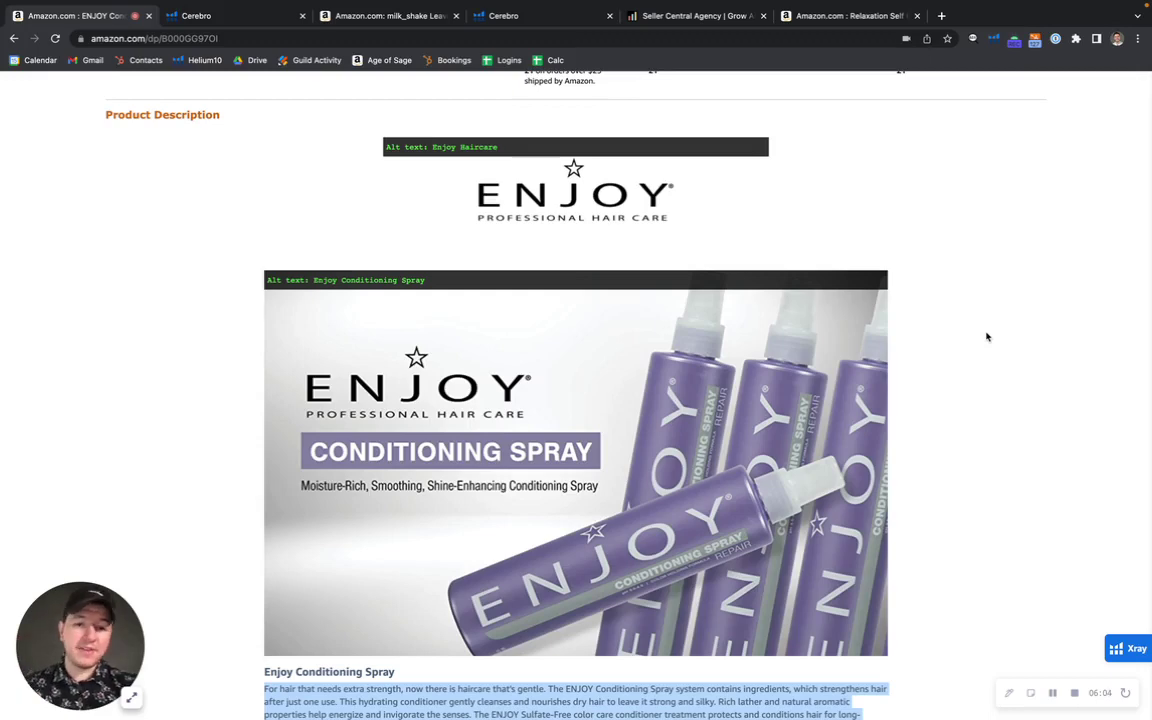
{"action": "scroll", "coordinate": [986, 337], "scroll_direction": "down", "scroll_amount": 7}
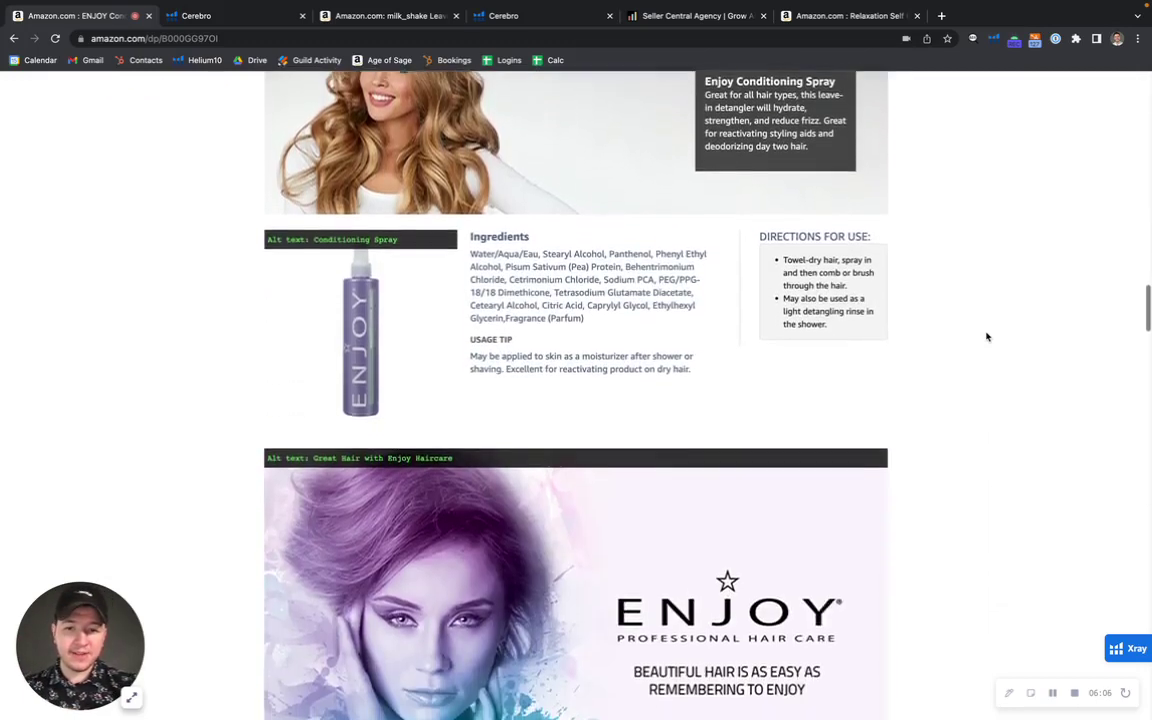
{"action": "scroll", "coordinate": [986, 337], "scroll_direction": "down", "scroll_amount": 8}
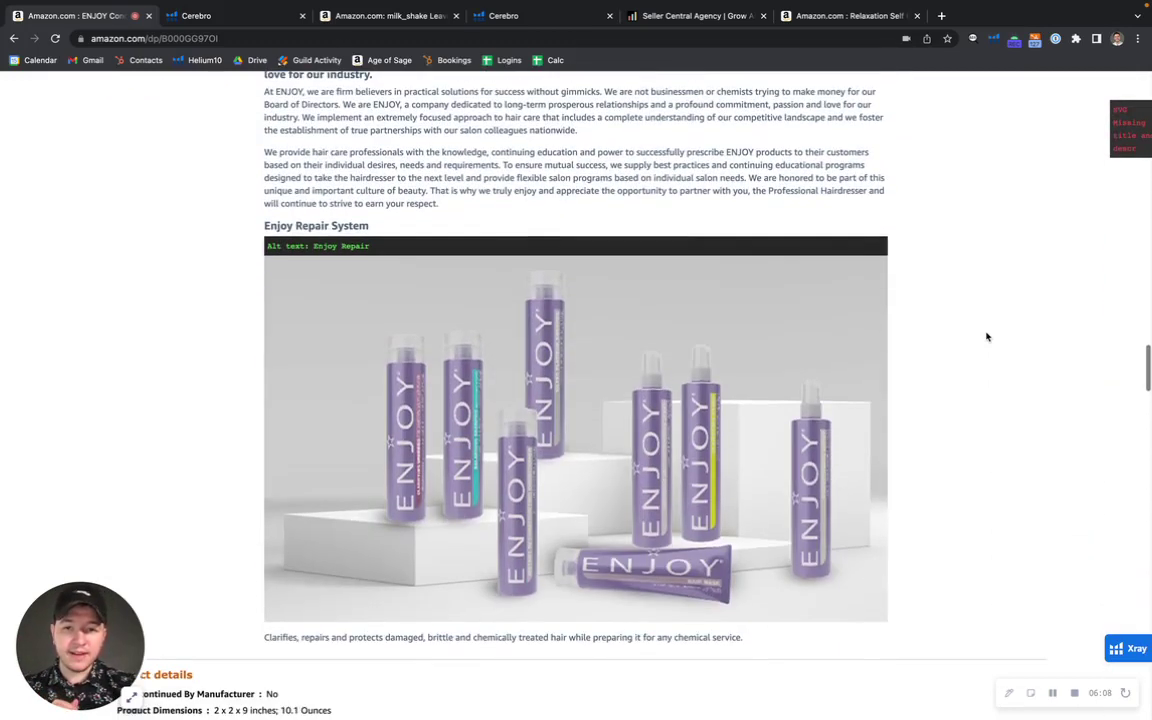
{"action": "scroll", "coordinate": [974, 296], "scroll_direction": "down", "scroll_amount": 3}
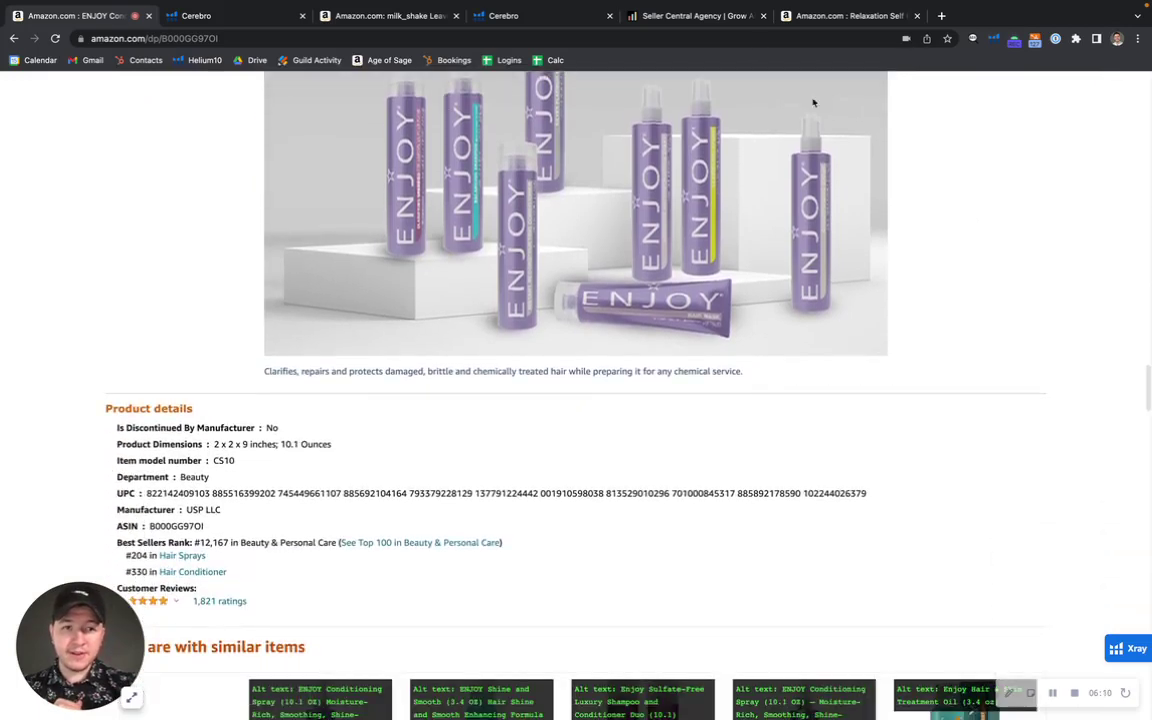
- Go to the My Amazon Guy agency homepage, "Get your Amazon products seen and sold."
{"action": "scroll", "coordinate": [970, 341], "scroll_direction": "up", "scroll_amount": 3}
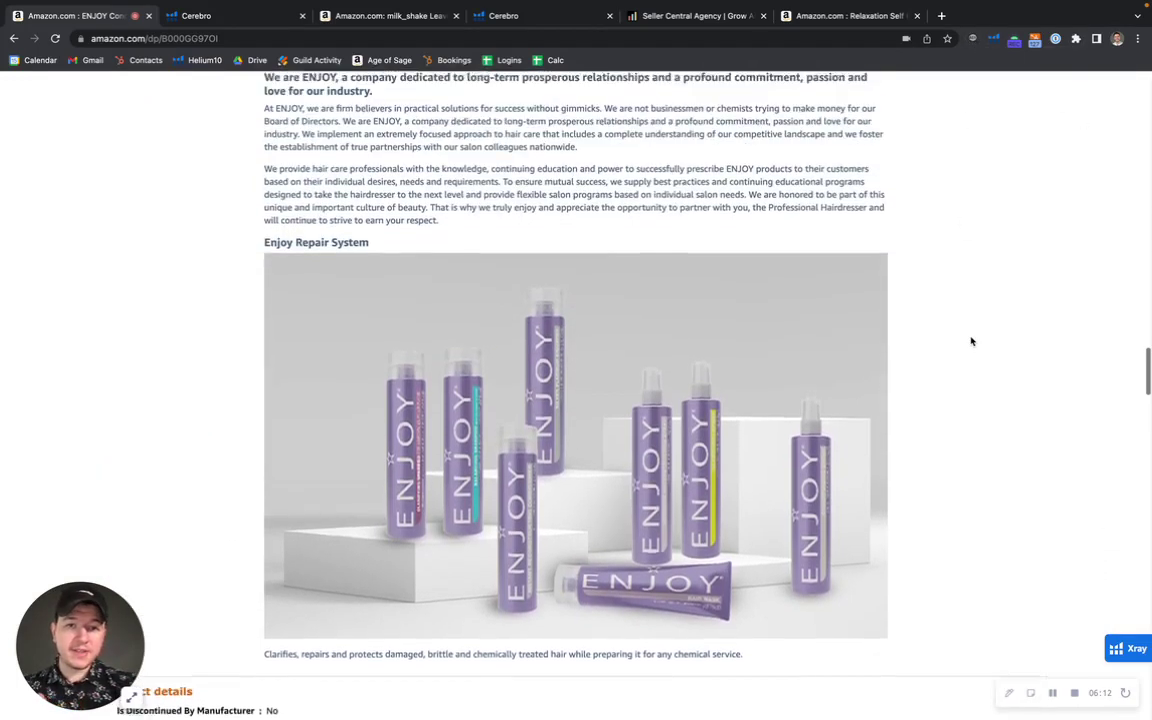
{"action": "scroll", "coordinate": [970, 341], "scroll_direction": "up", "scroll_amount": 1}
{"action": "left_click", "coordinate": [699, 17]}
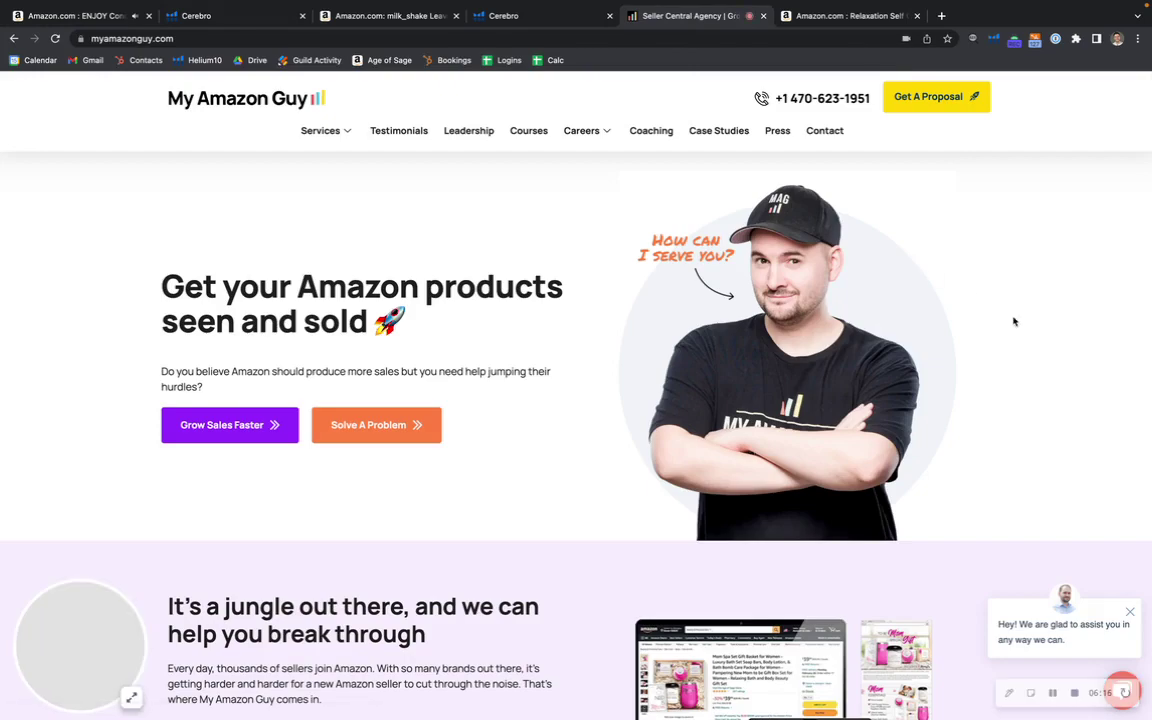
{"action": "scroll", "coordinate": [1013, 321], "scroll_direction": "down", "scroll_amount": 10}
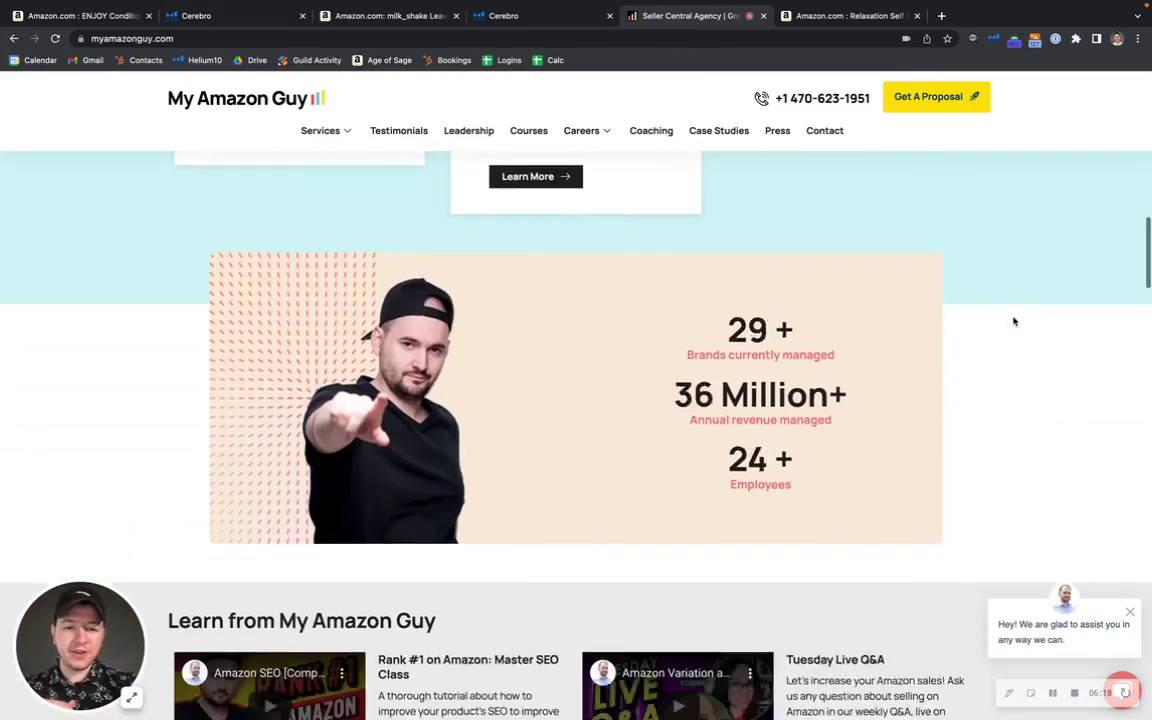
{"action": "scroll", "coordinate": [1031, 375], "scroll_direction": "up", "scroll_amount": 1}
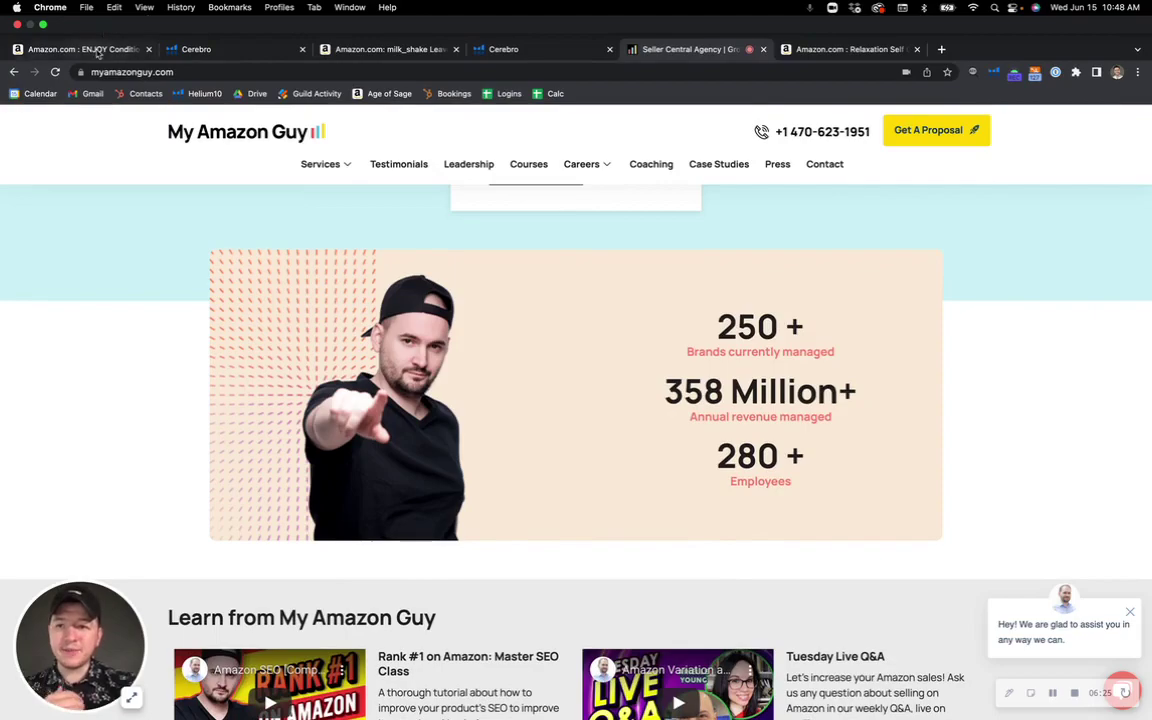
{"action": "left_click", "coordinate": [90, 15]}
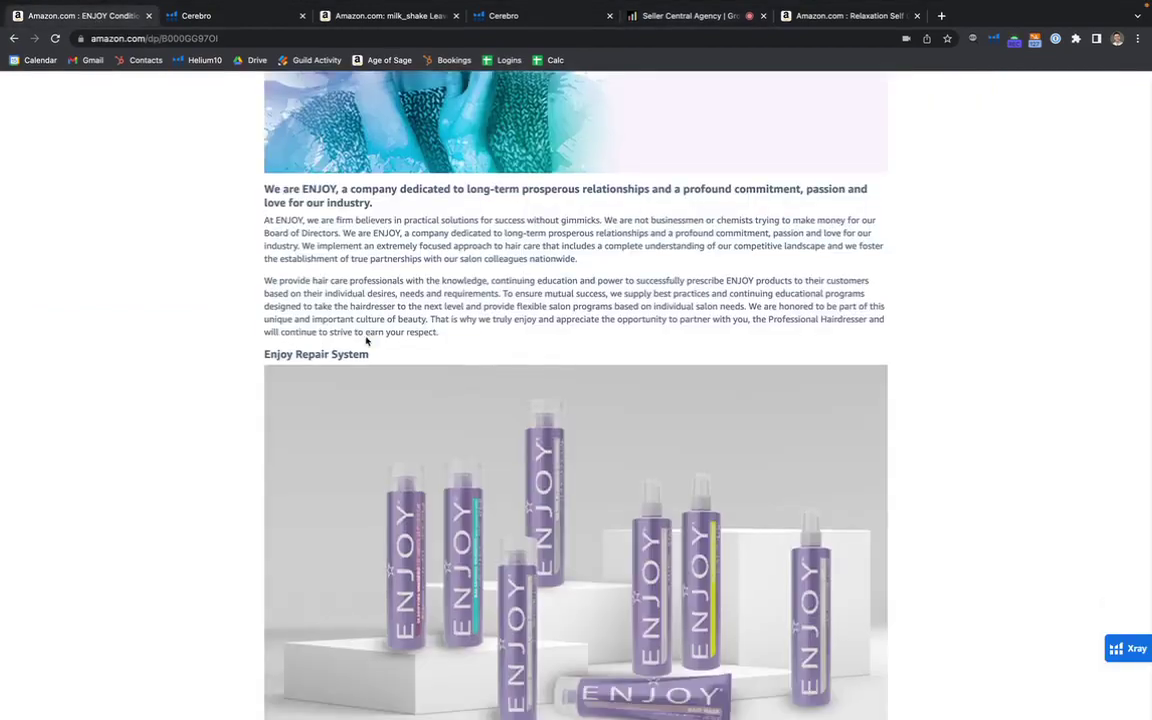
{"action": "scroll", "coordinate": [366, 341], "scroll_direction": "up", "scroll_amount": 20}
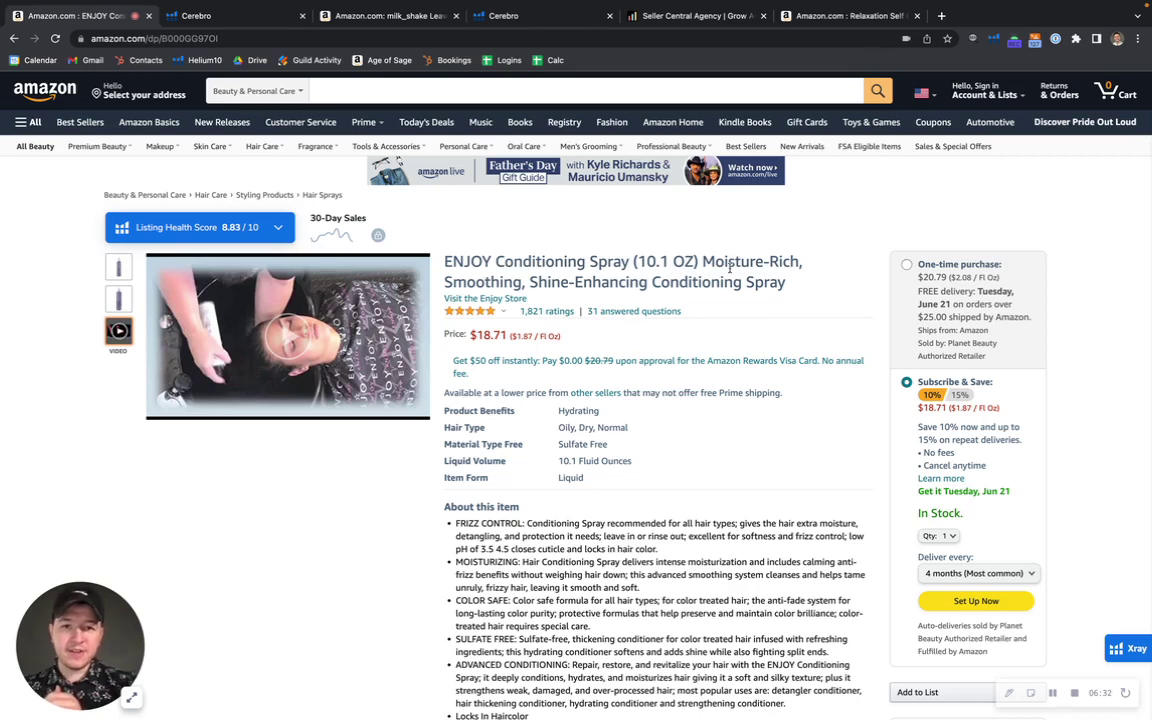
{"action": "left_click", "coordinate": [642, 14]}
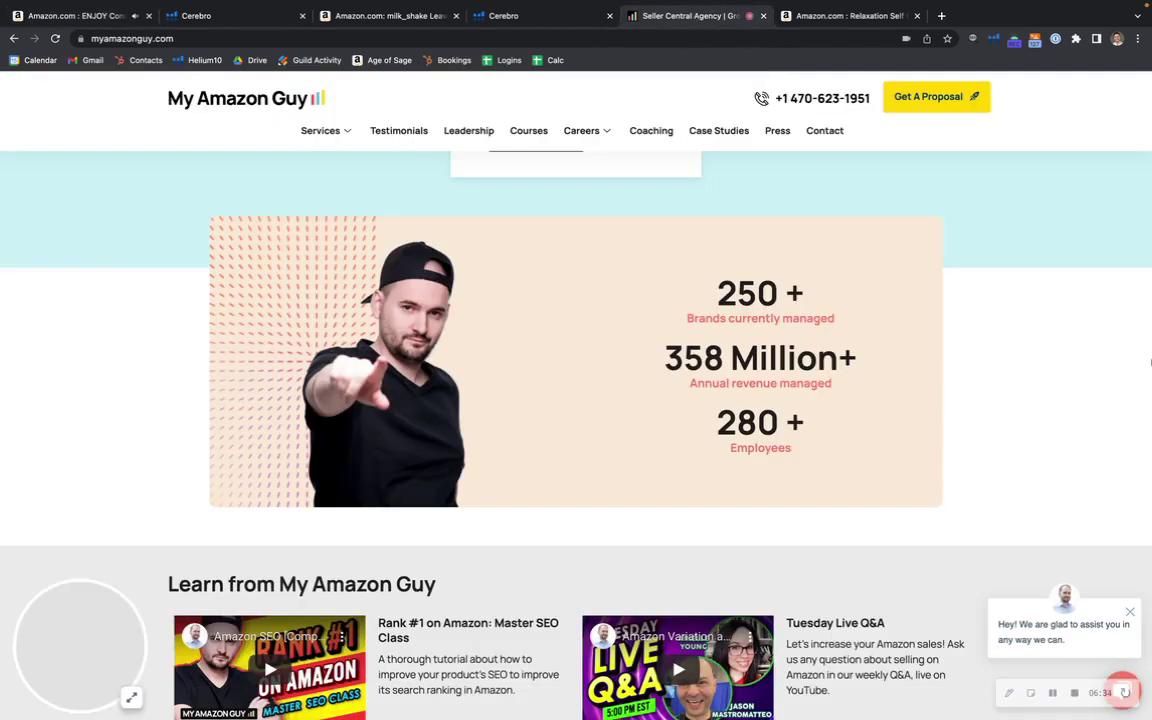